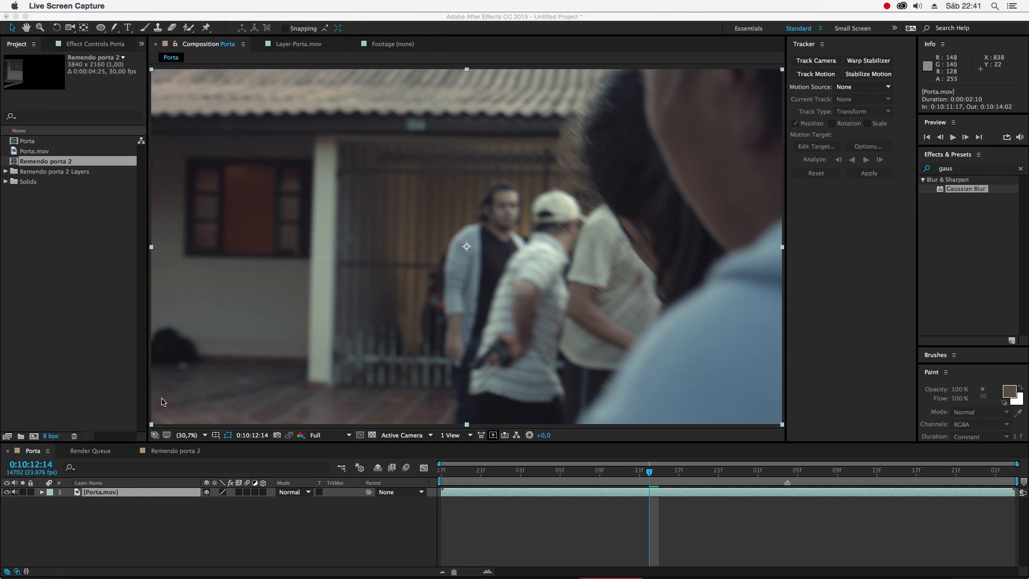
Move to 0:10:13:04, place the Remendo porta 2 composition above the Porta.mov layer, and hide it.
click(787, 478)
click(787, 477)
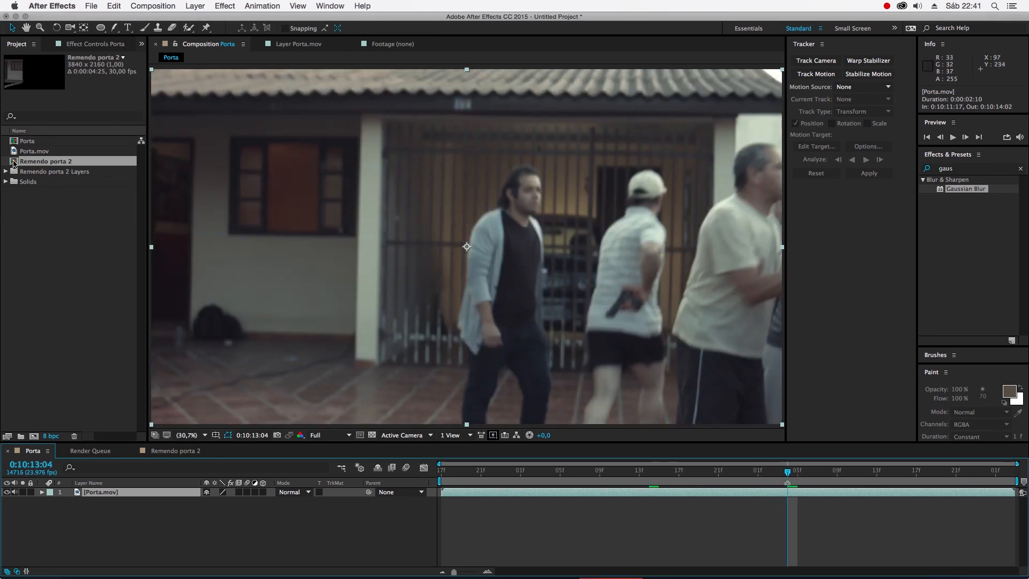
drag(15, 164, 92, 491)
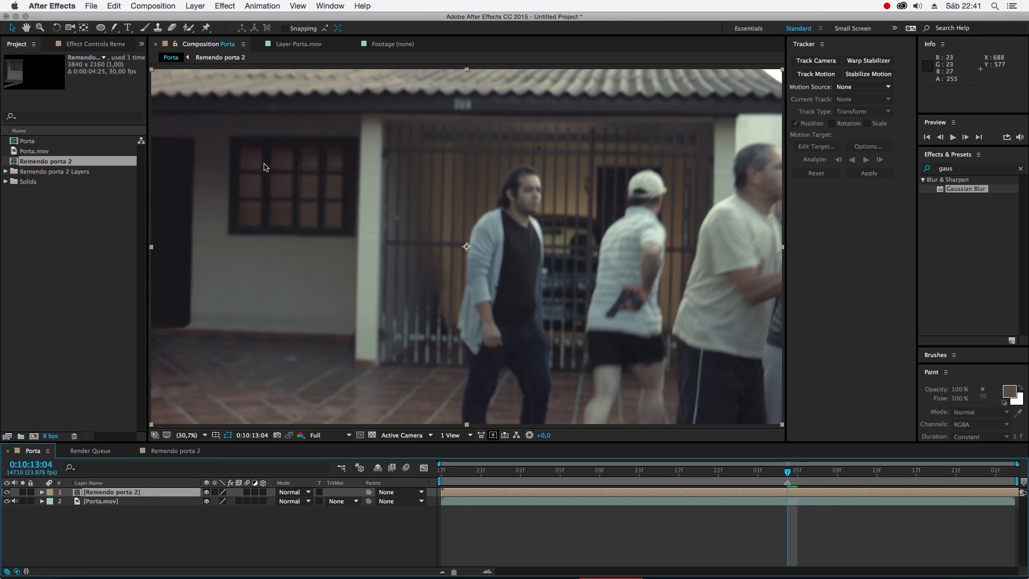
click(6, 492)
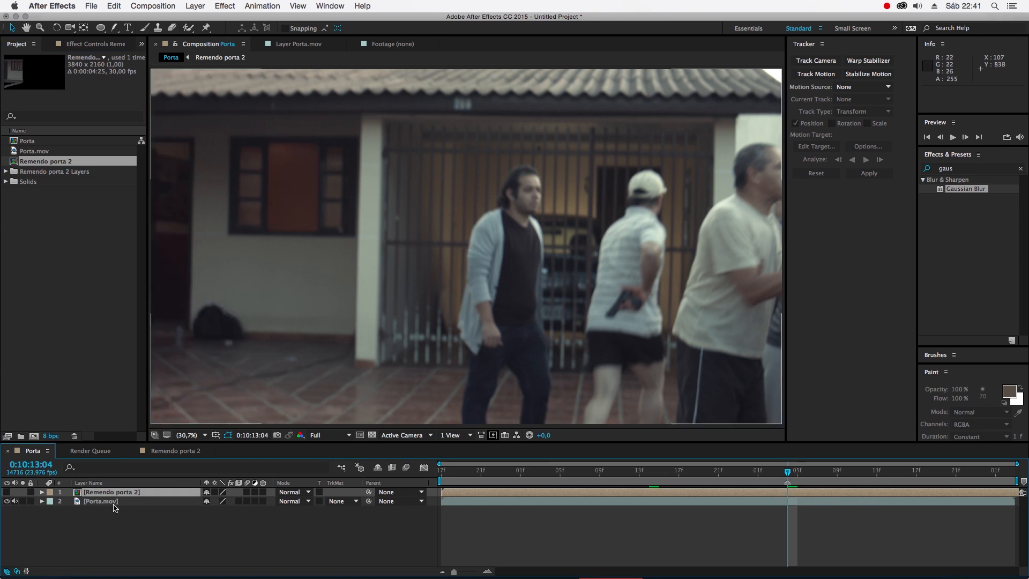
Send the Porta.mov layer to mocha AE for tracking.
click(115, 504)
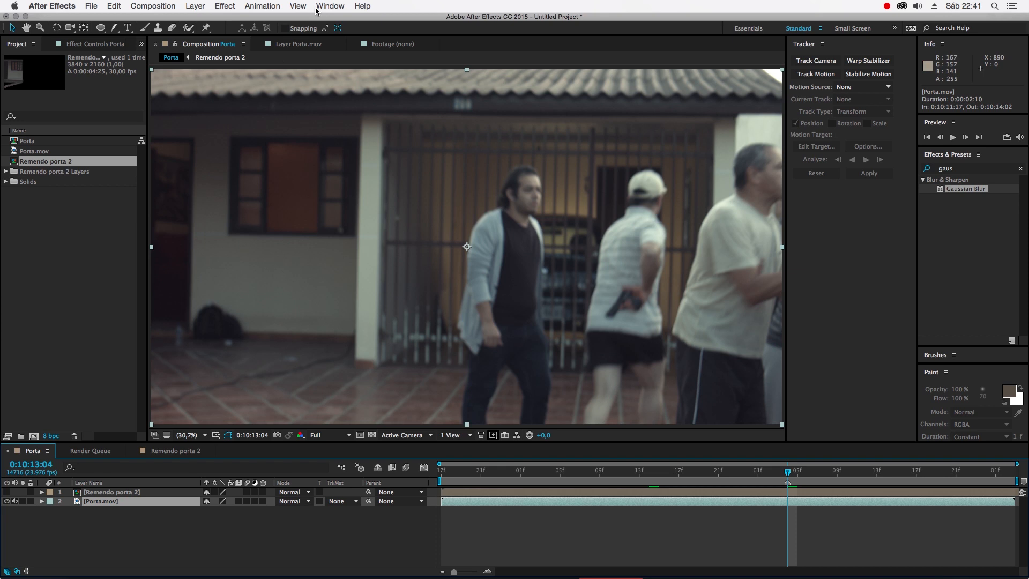
click(262, 6)
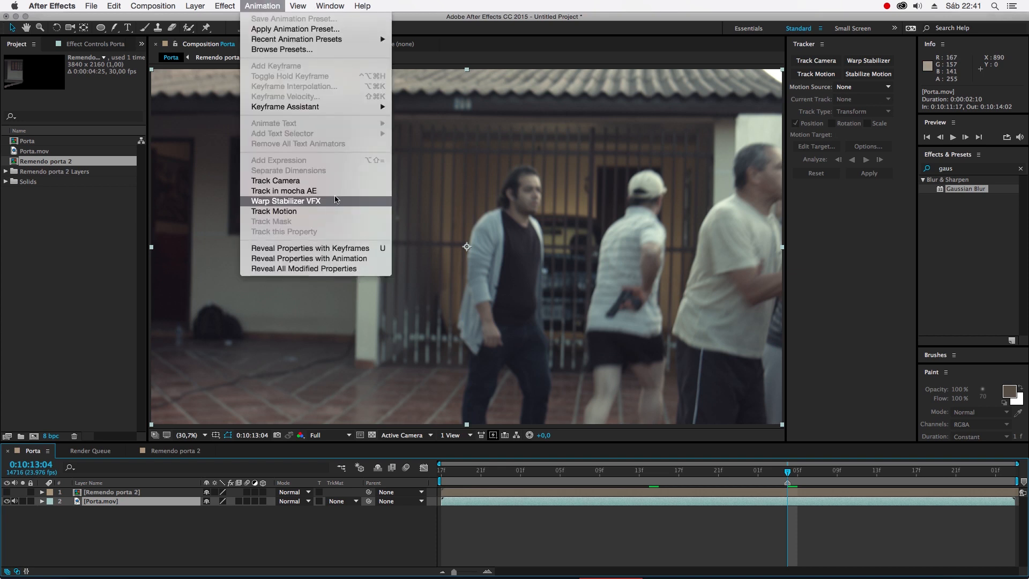
click(298, 192)
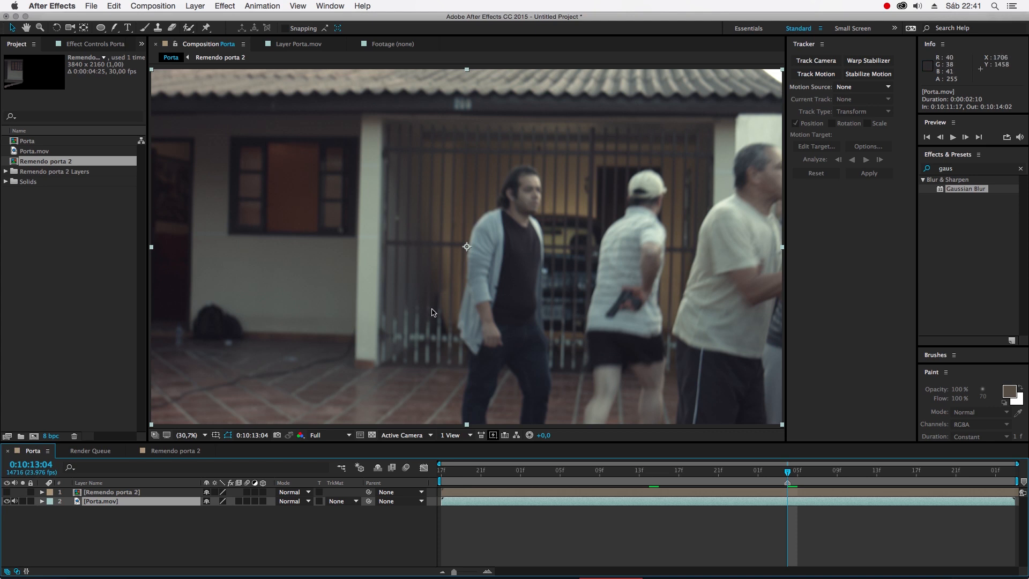
click(256, 7)
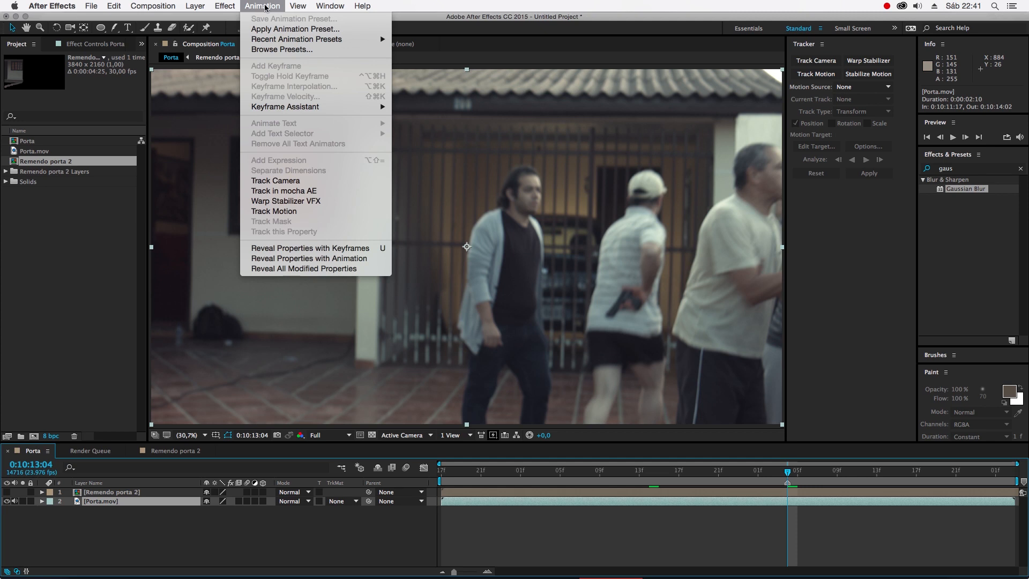
click(300, 191)
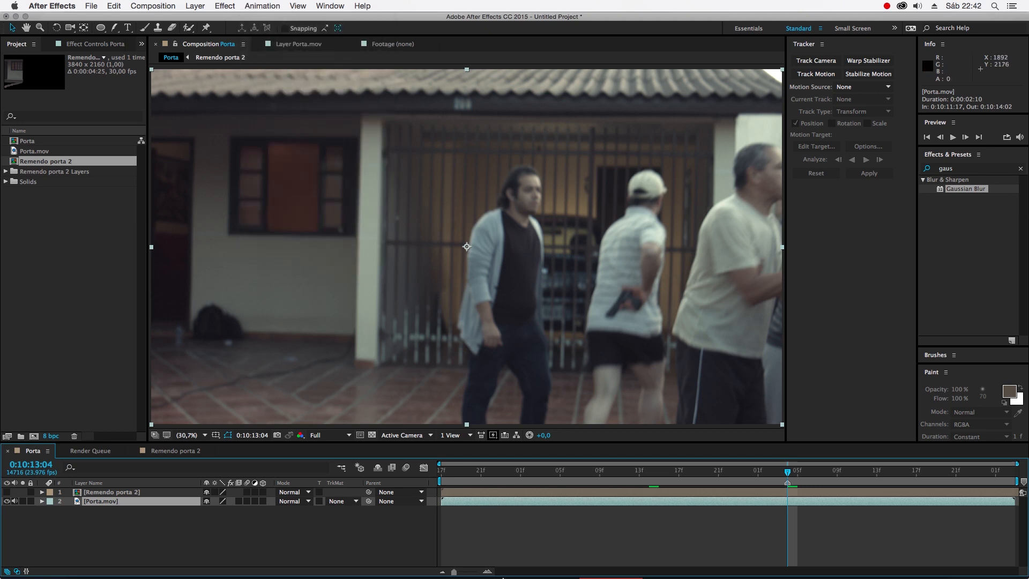
mouse_move(507, 574)
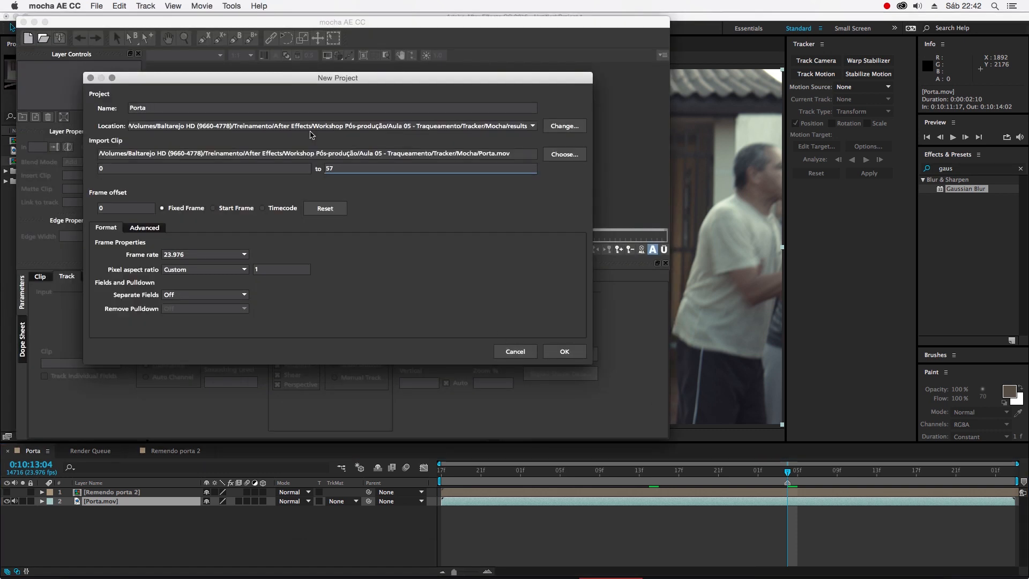
Set the new Porta mocha project's location to the Desktop (Mesa) and create the project.
click(561, 132)
click(147, 187)
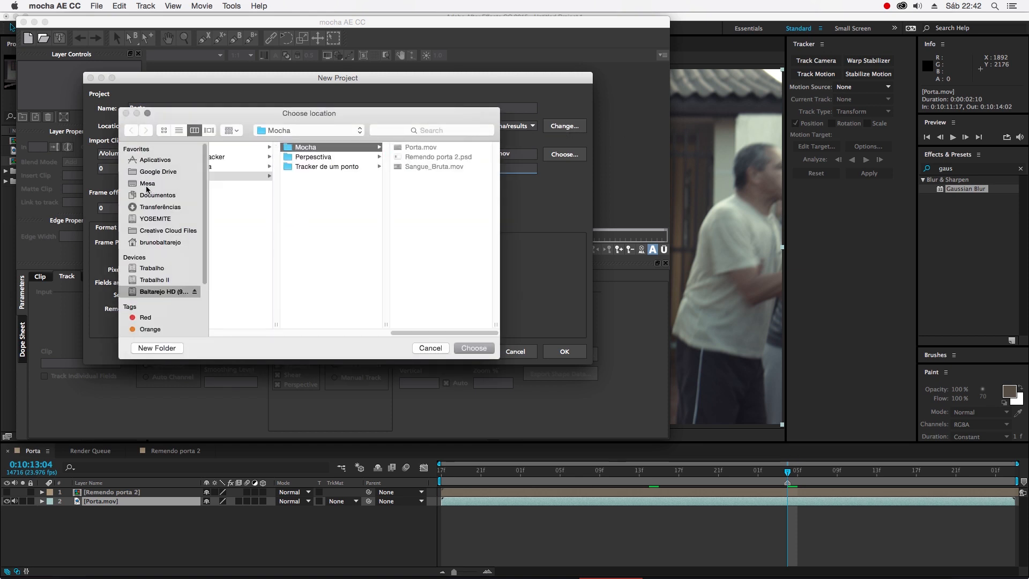
click(480, 349)
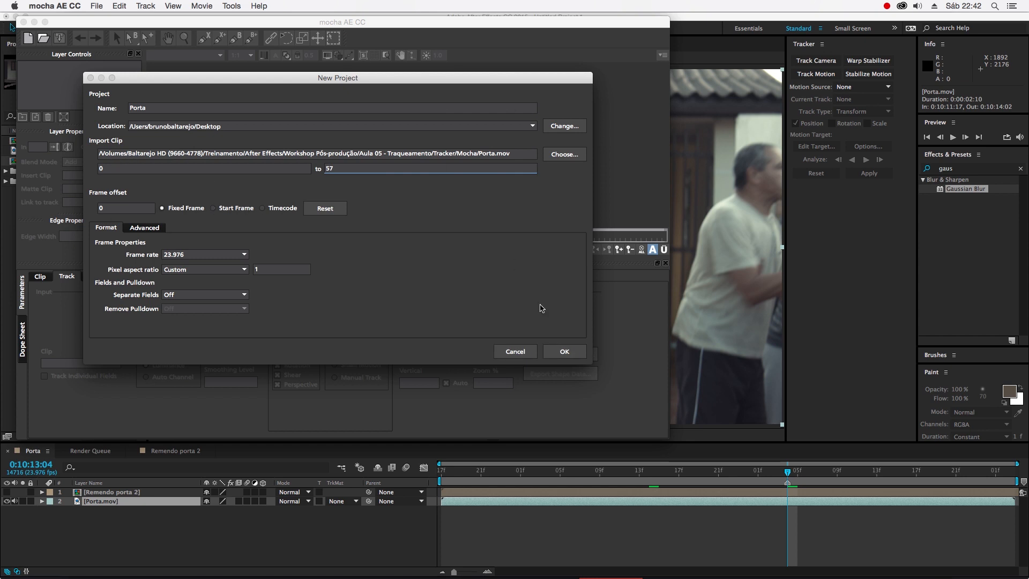
click(565, 352)
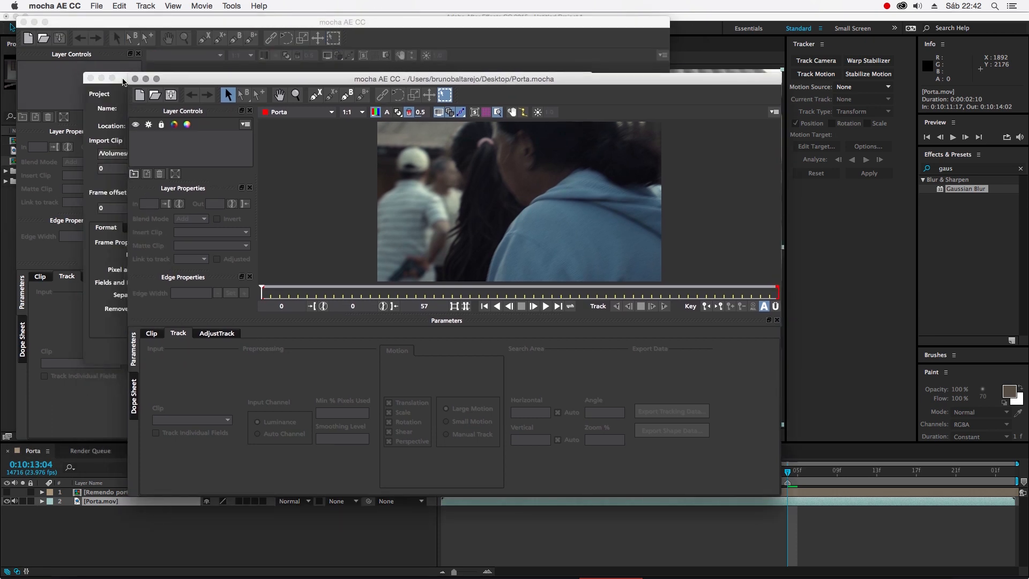
Dismiss the leftover New Project dialog and enlarge the Porta project window to fill the screen.
click(517, 352)
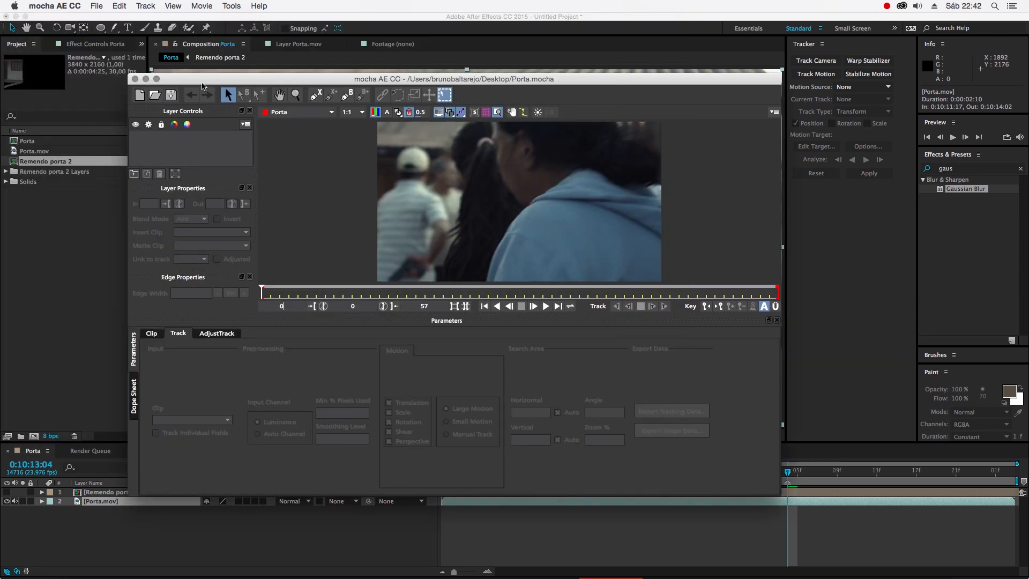
drag(168, 80, 161, 75)
click(150, 74)
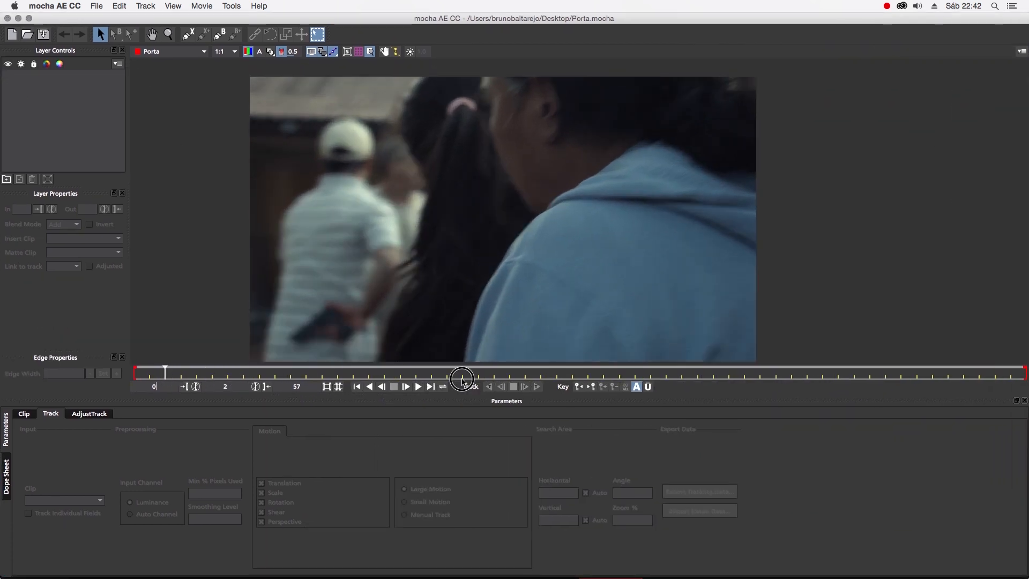
At frame 27, draw a closed four-point Bezier spline around the house wall with the window and the pillar.
click(541, 375)
click(760, 375)
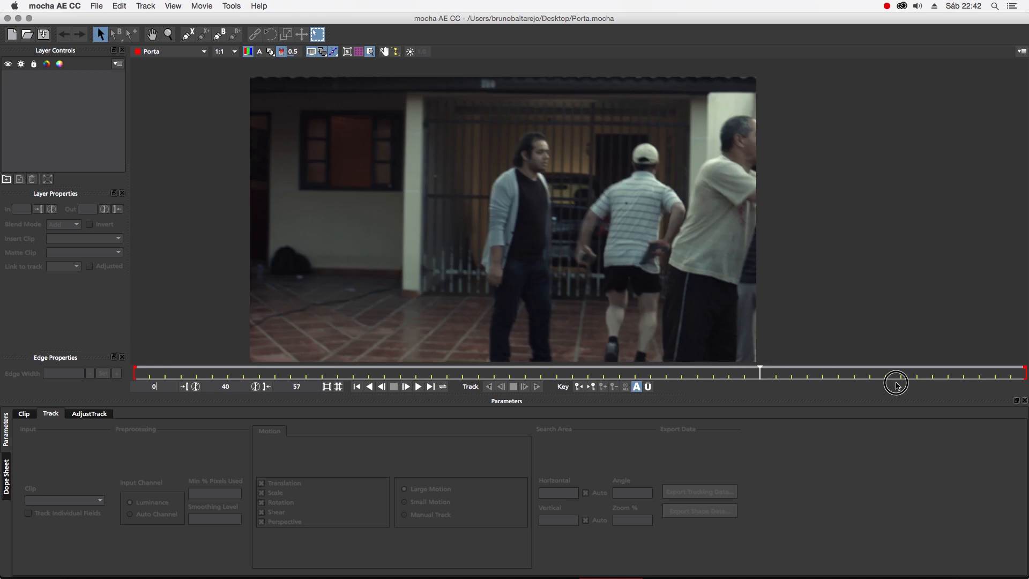
drag(699, 376, 570, 371)
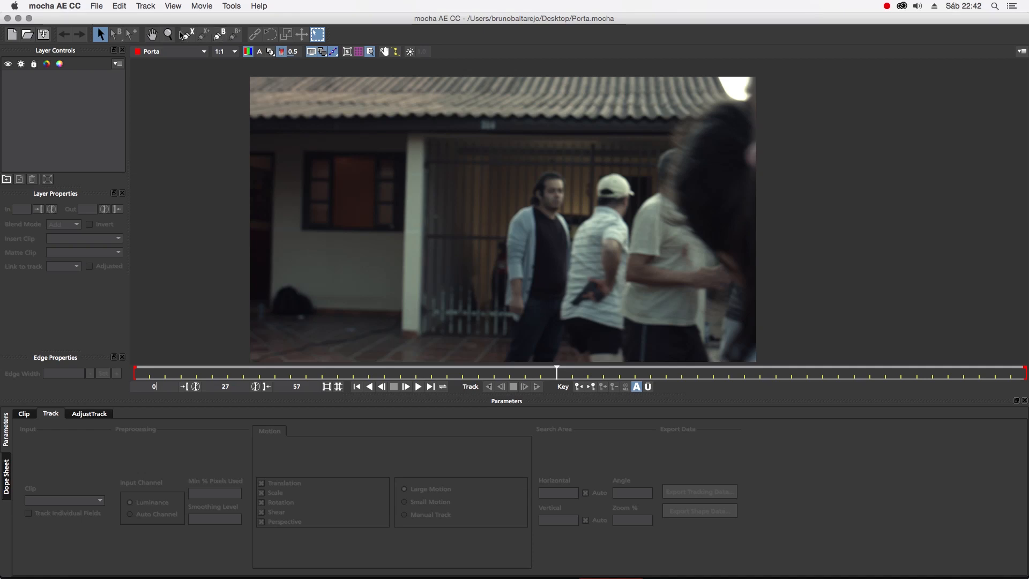
click(220, 35)
click(238, 129)
click(410, 126)
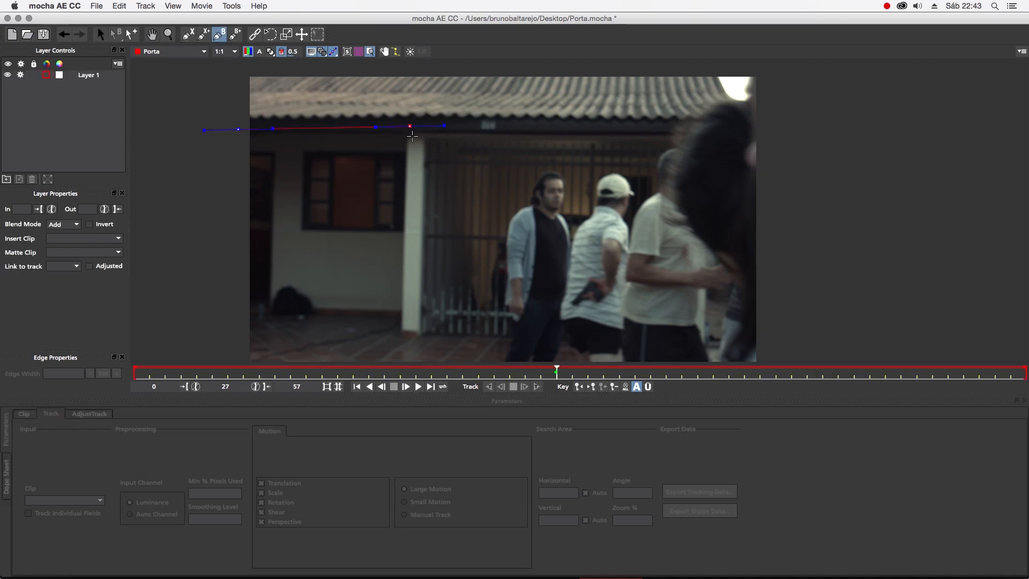
click(407, 335)
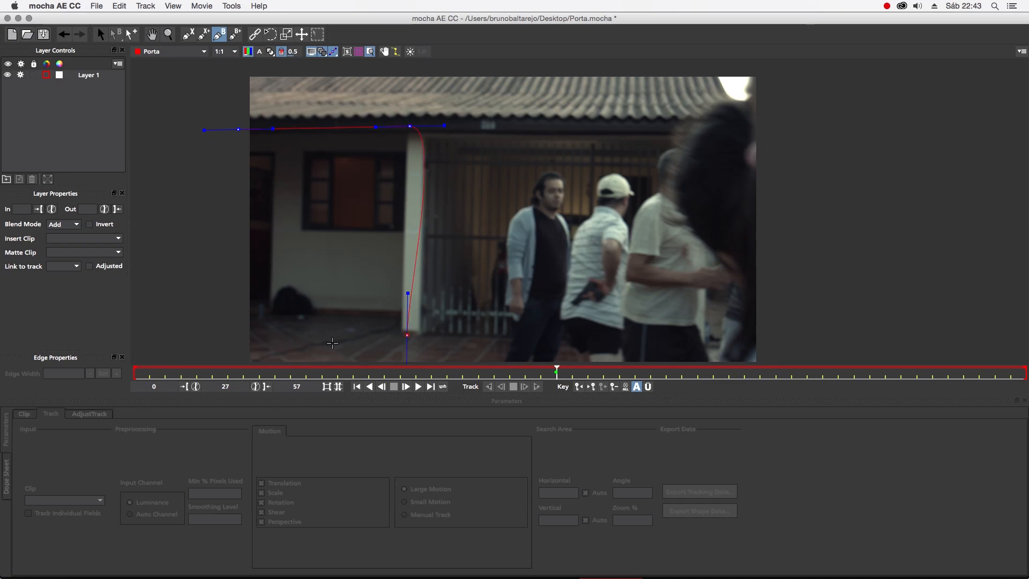
click(229, 316)
click(238, 129)
Adjust the spline's four points so the outline fits more tightly around the wall and pillar.
drag(407, 335, 411, 304)
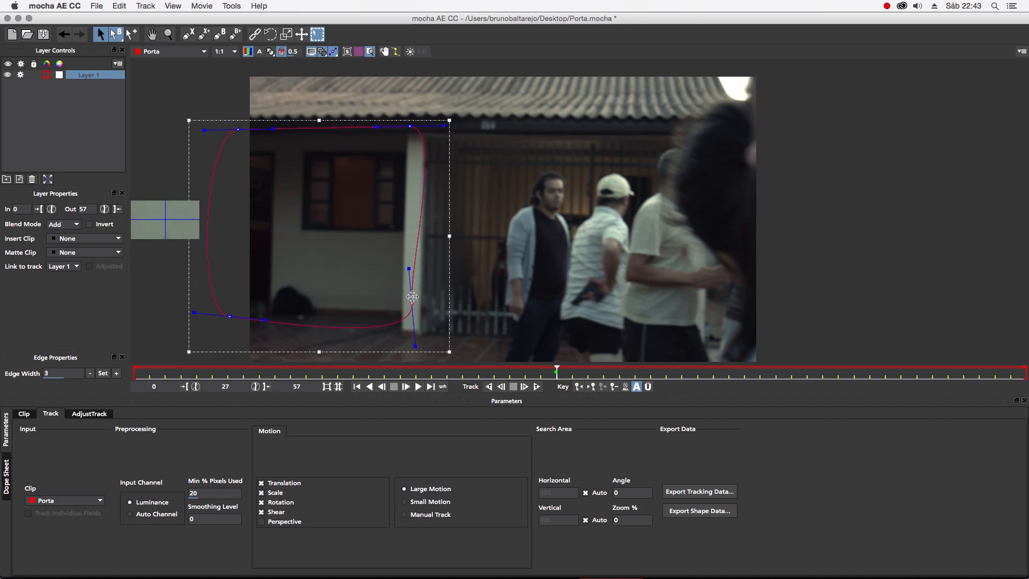
drag(410, 126, 401, 123)
drag(238, 129, 260, 124)
drag(230, 316, 261, 326)
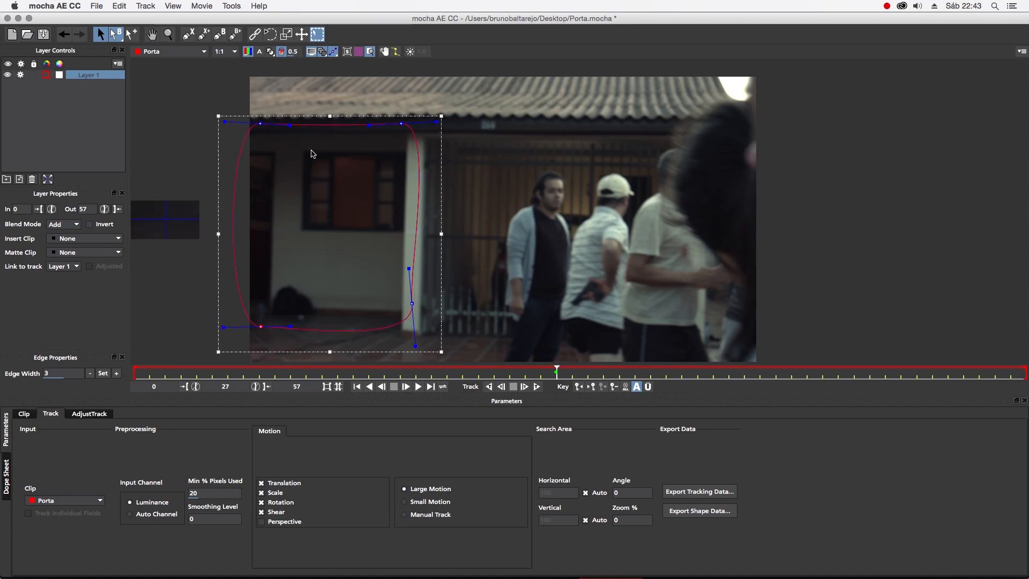
drag(402, 124, 406, 125)
drag(264, 124, 266, 126)
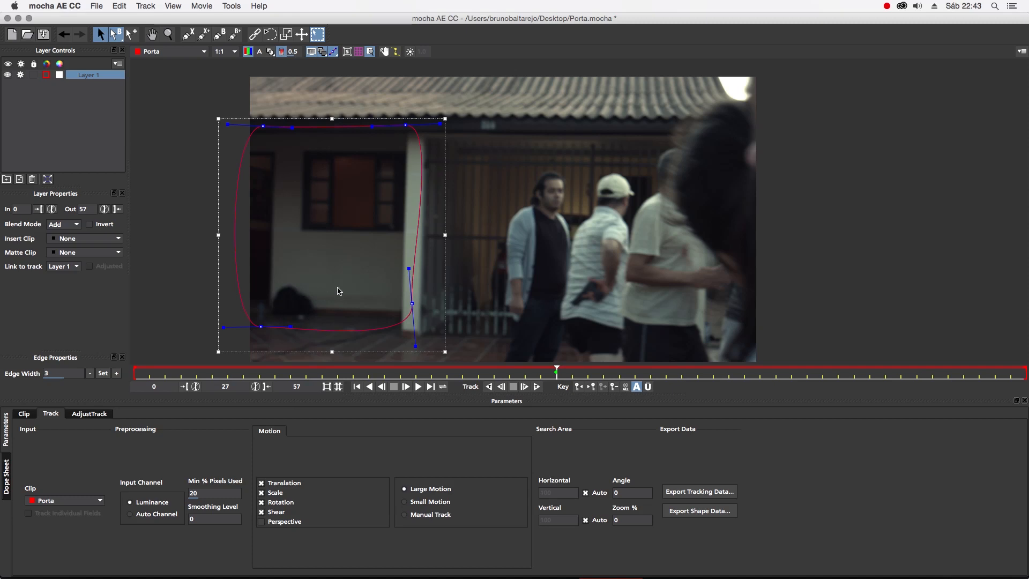
Track the wall shape forward from frame 27 to the clip's end, then backward to its first frame.
click(526, 390)
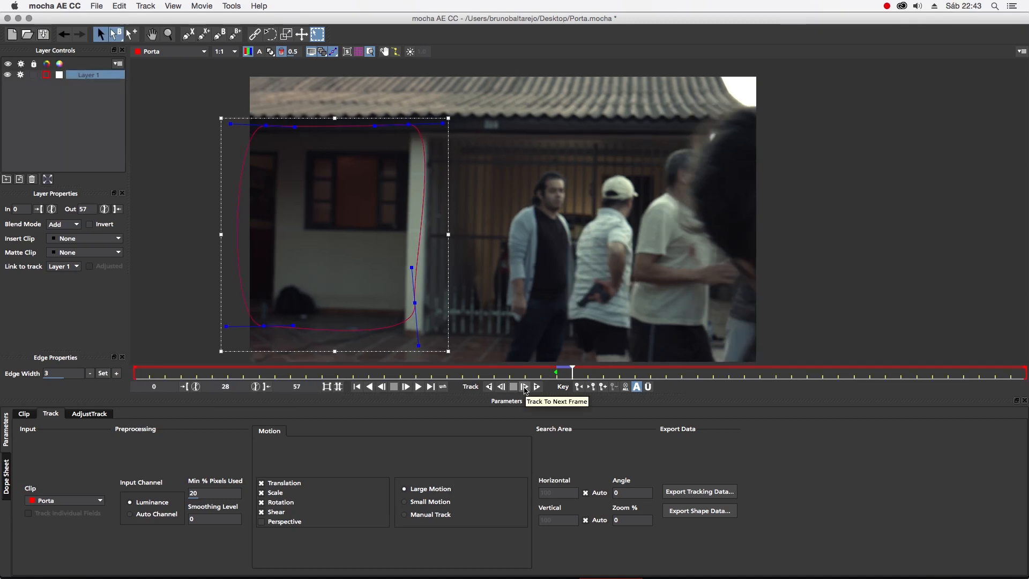
click(539, 386)
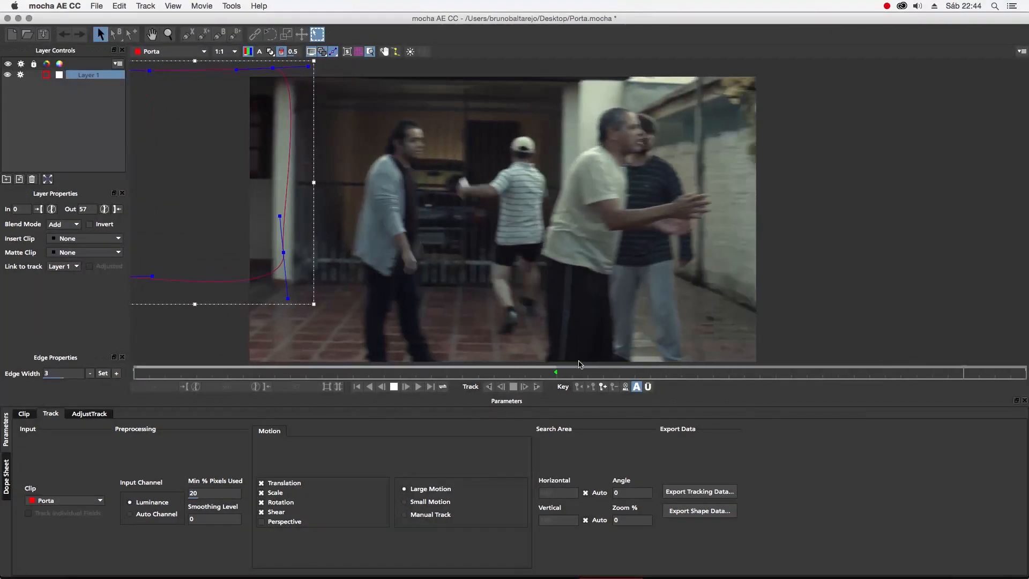
click(640, 371)
drag(641, 371, 556, 373)
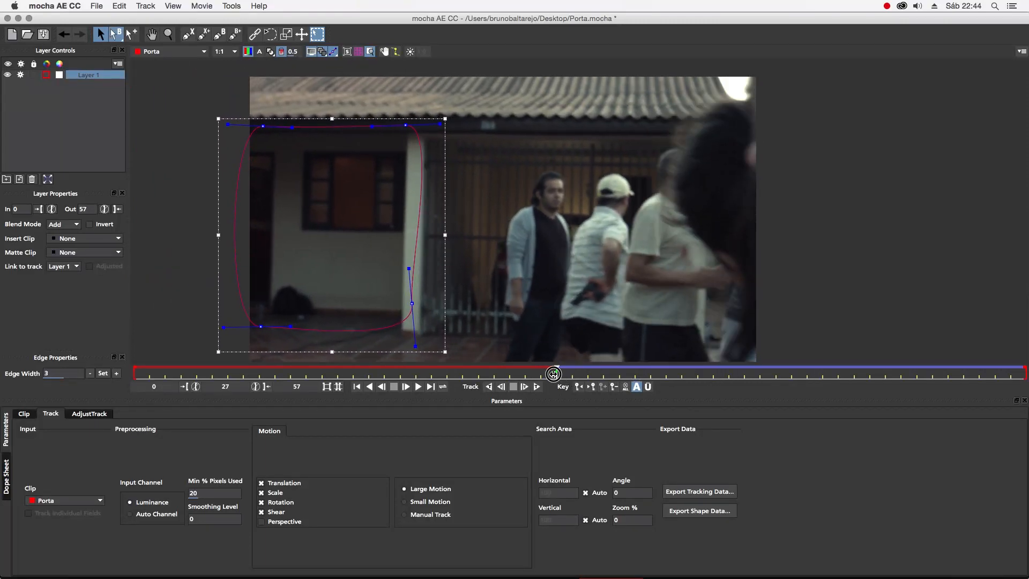
click(489, 387)
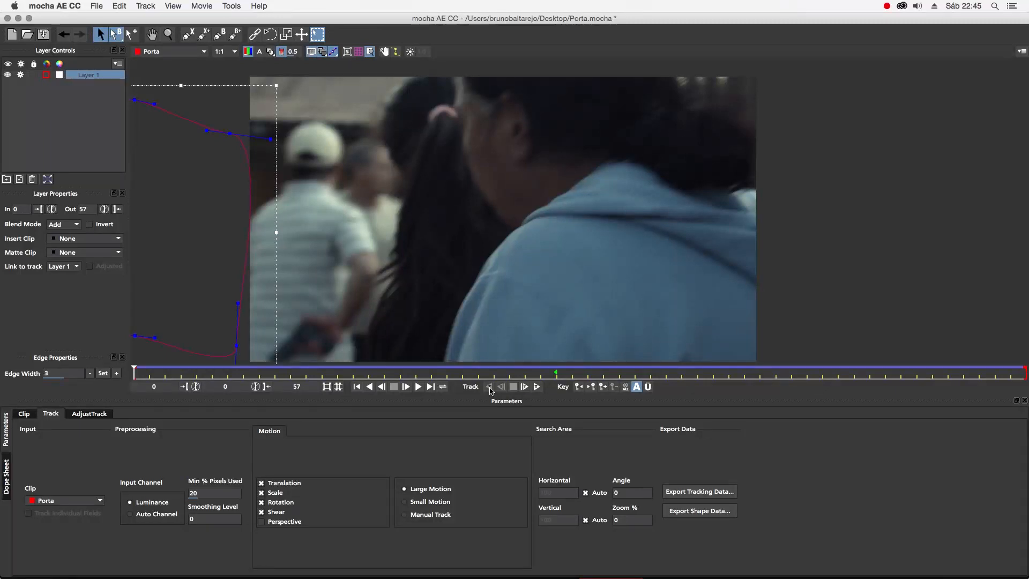
Examine how well the tracked shape follows the wall and pillar across the whole clip.
drag(199, 378, 389, 375)
click(430, 374)
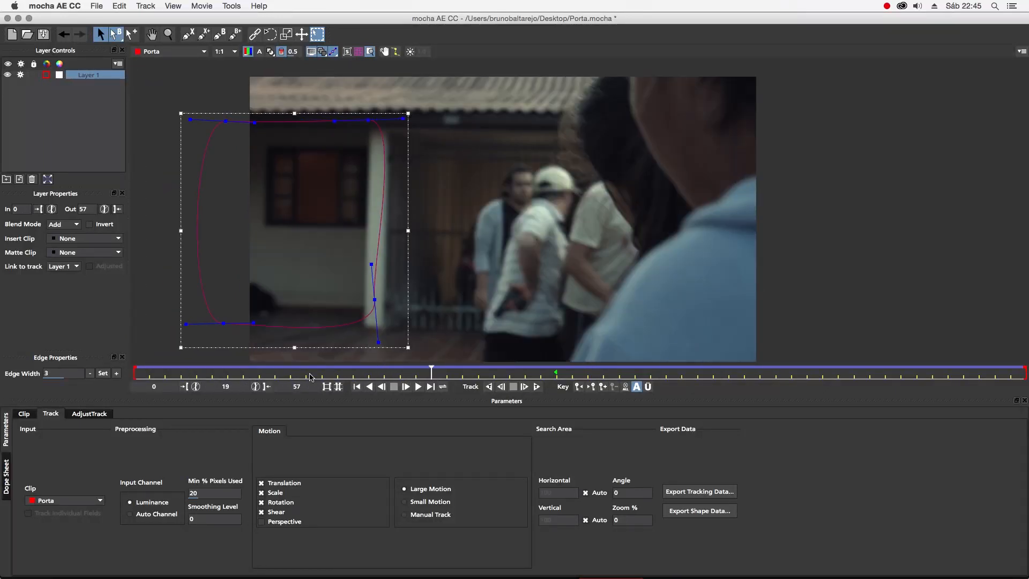
drag(235, 374, 534, 379)
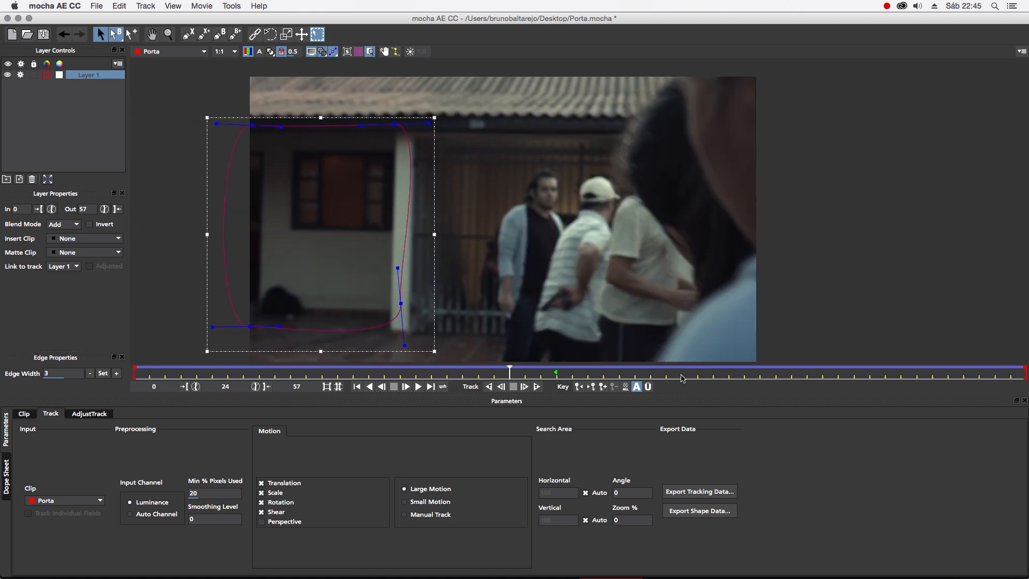
click(744, 375)
click(901, 375)
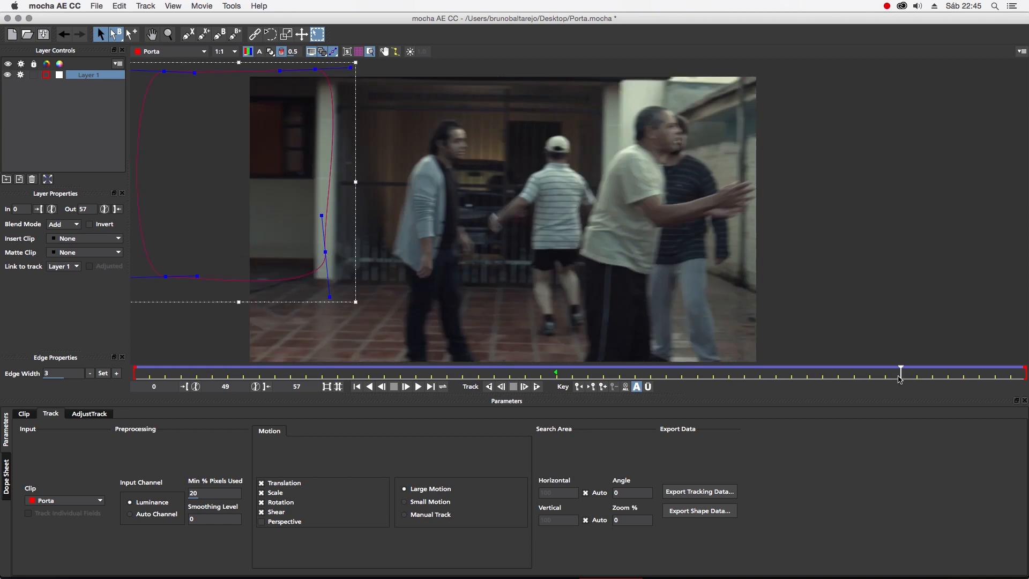
click(978, 375)
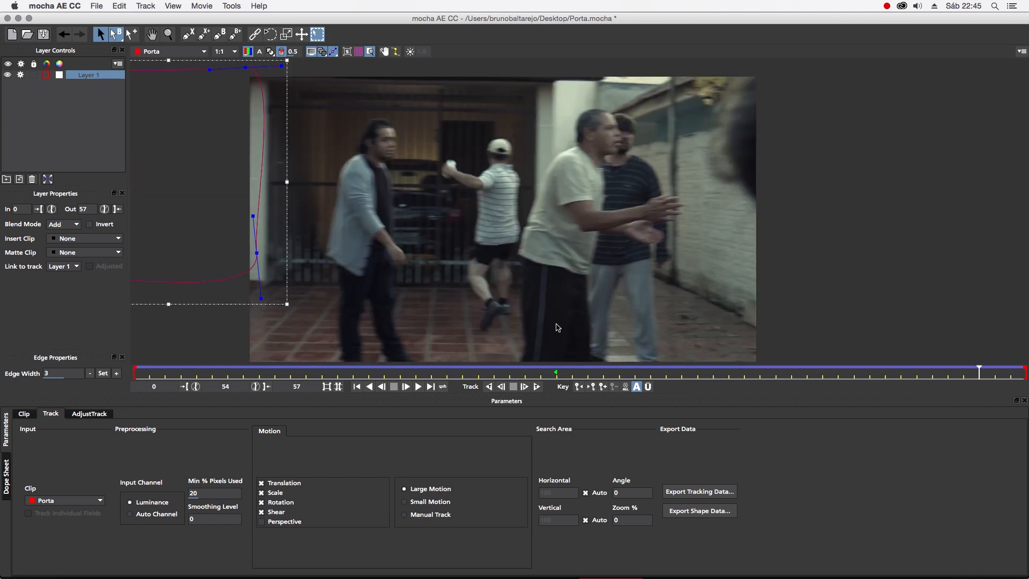
click(399, 378)
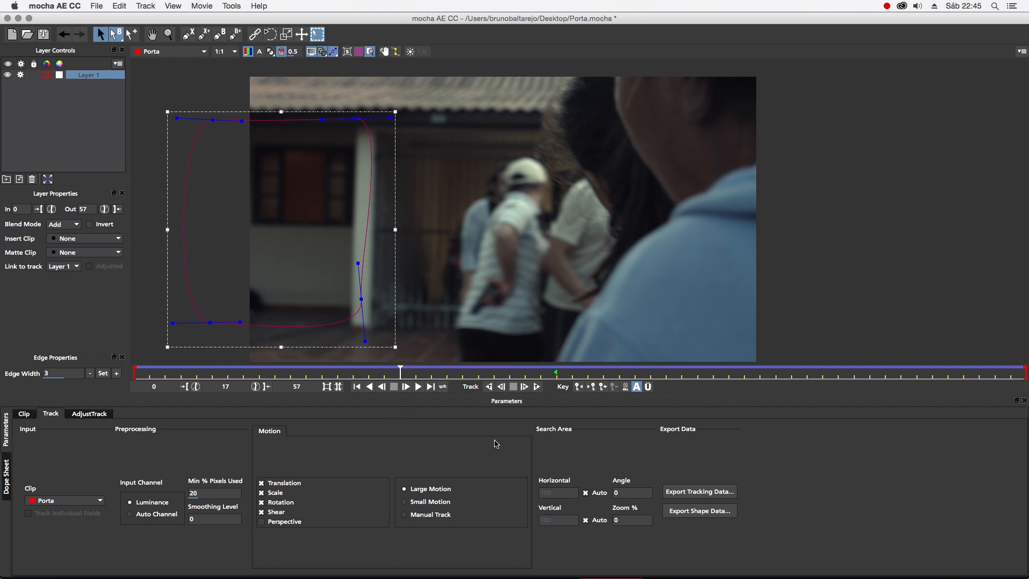
click(525, 375)
Copy the tracking data to the clipboard as After Effects Transform Data [position, scale and rotation].
click(678, 495)
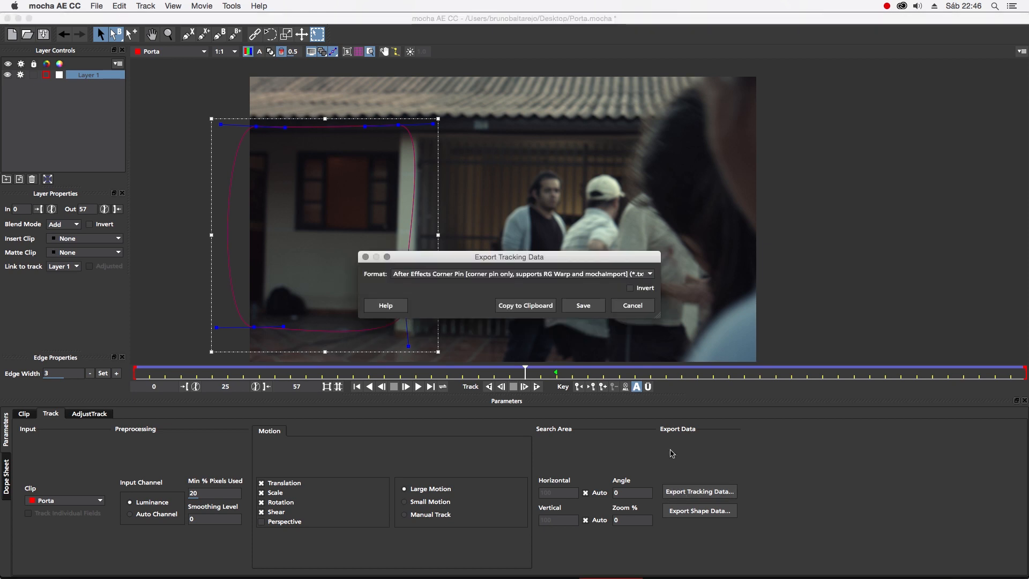
drag(503, 258, 394, 226)
click(376, 243)
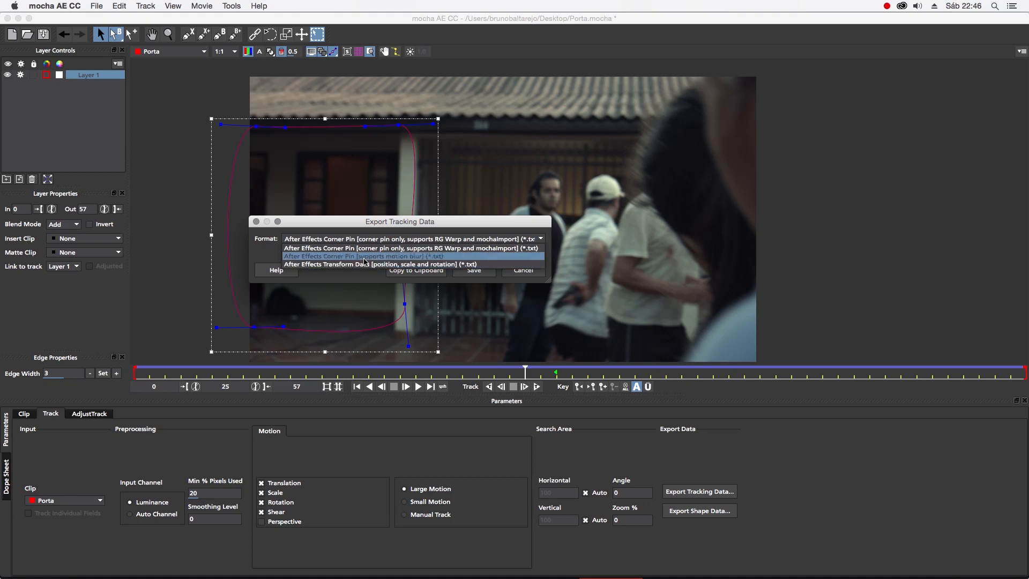
click(444, 265)
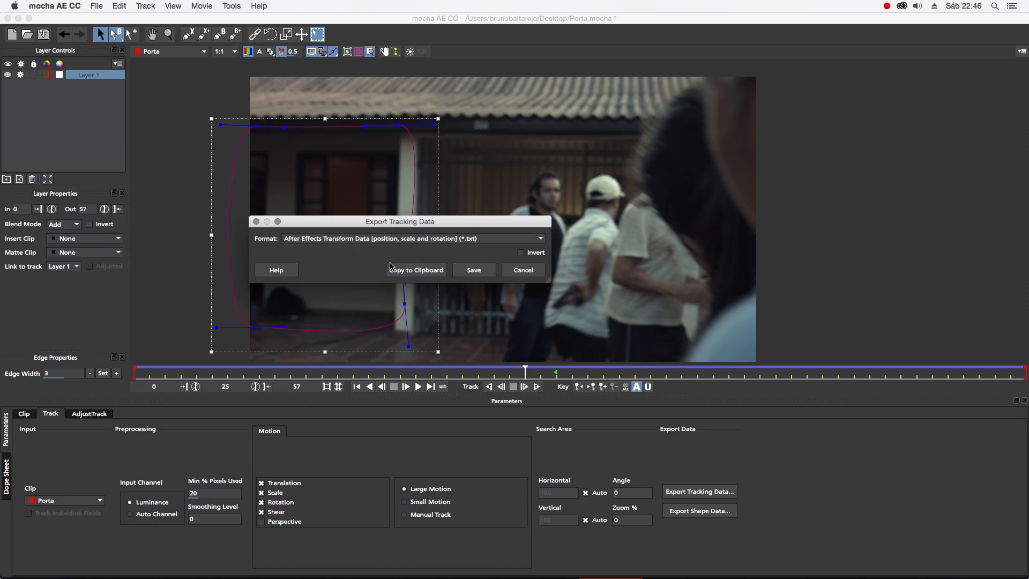
click(417, 270)
Switch to After Effects, make the Remendo porta 2 layer visible, paste the tracking data onto it and reveal its keyframes.
key(super+Tab)
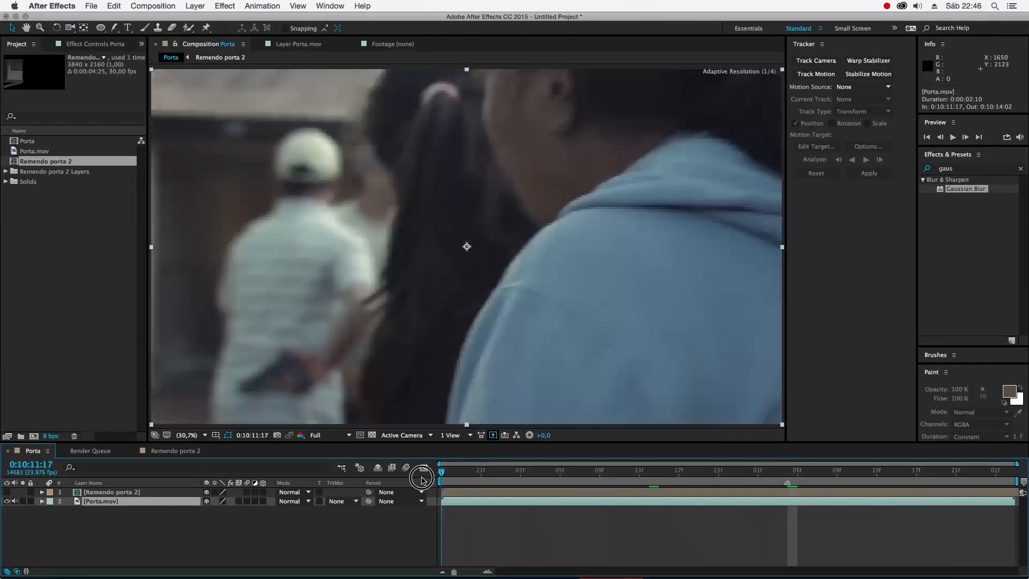
click(422, 478)
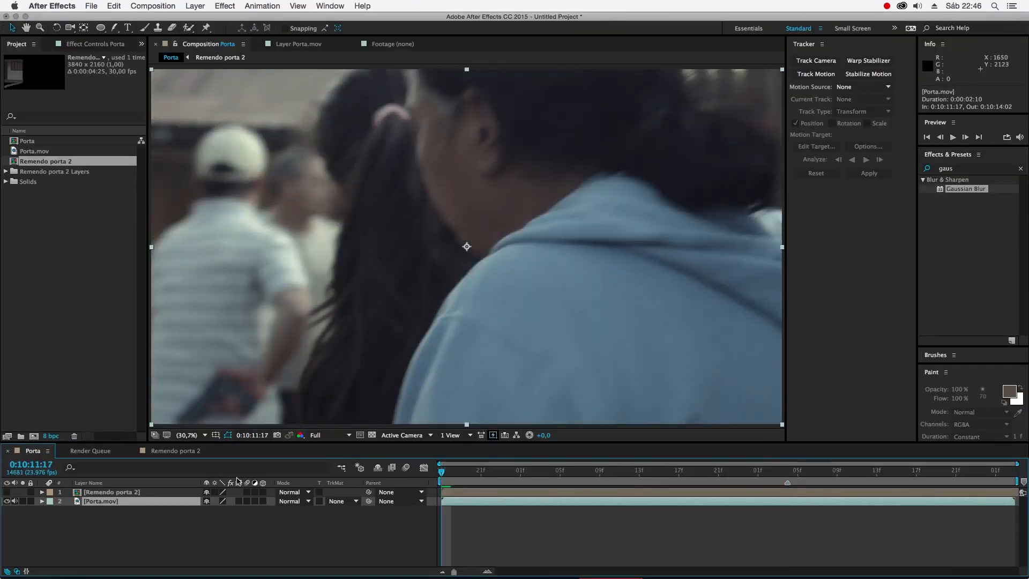
click(101, 492)
click(6, 492)
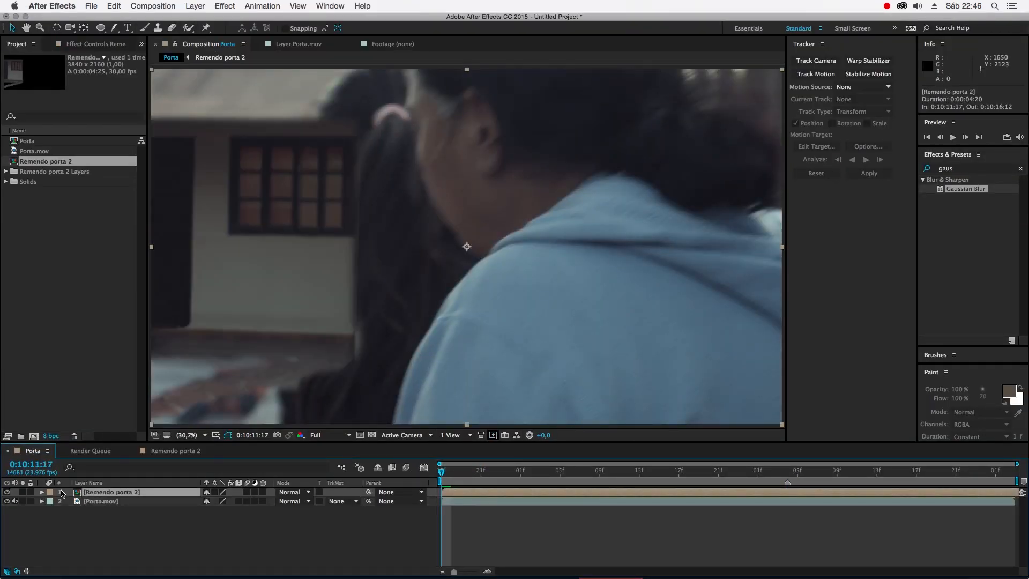
key(super+v)
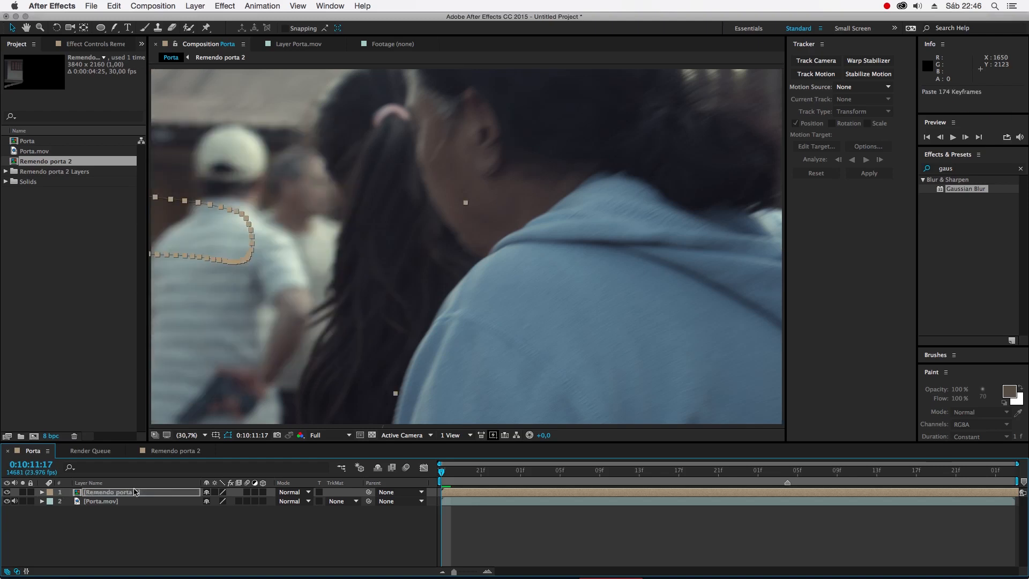
key(u)
At 0:10:13:08, reveal the Remendo porta 2 layer's Anchor Point and set its X value to 591 to shift the patch over the house wall.
drag(495, 482, 825, 472)
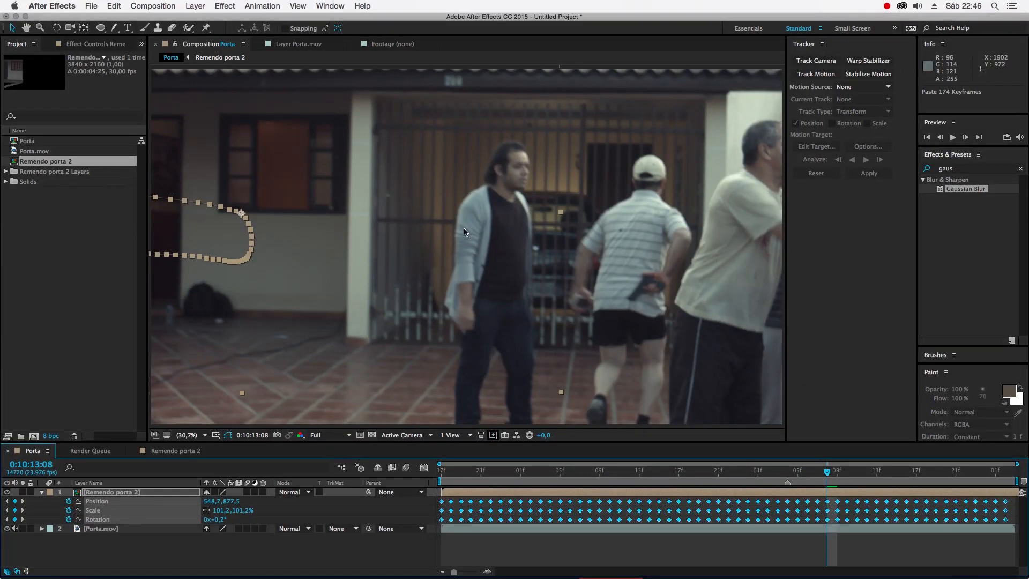
scroll(462, 235, down, 4)
scroll(412, 243, up, 2)
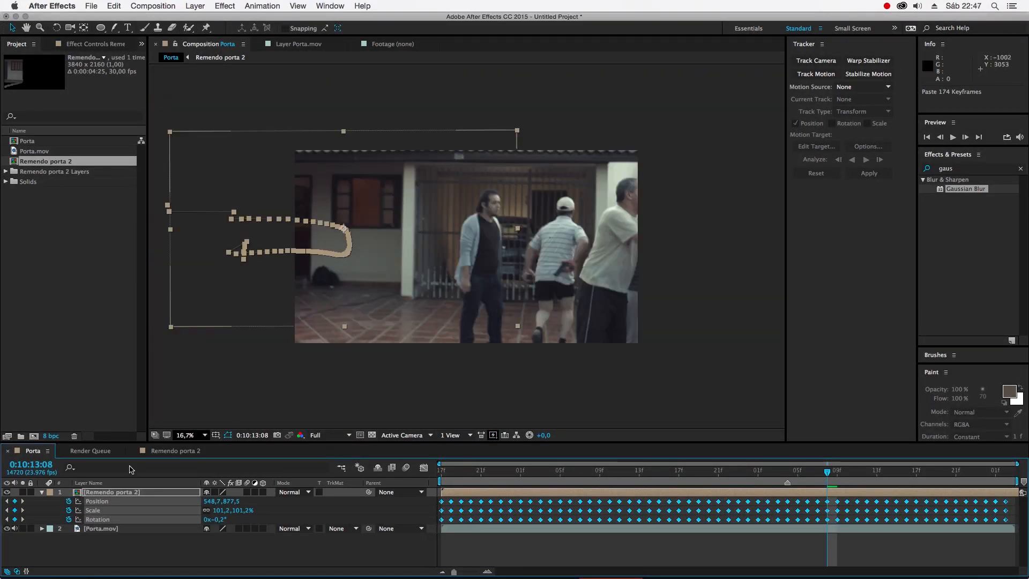
key(shift+a)
drag(224, 503, 68, 504)
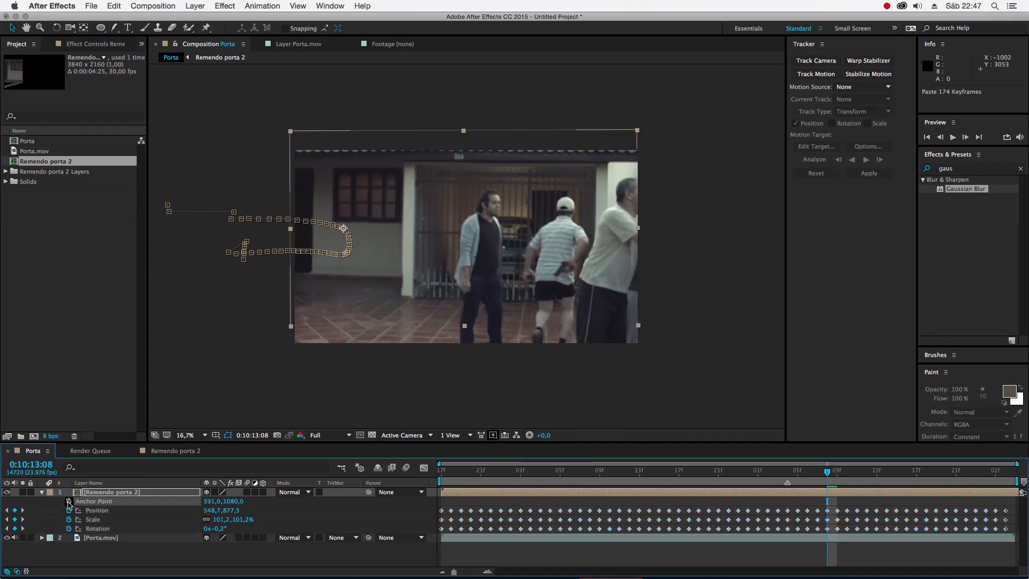
Align the patch precisely in Difference mode by setting its Anchor Point to 606, 1012, and restore the blending mode to Normal.
click(291, 492)
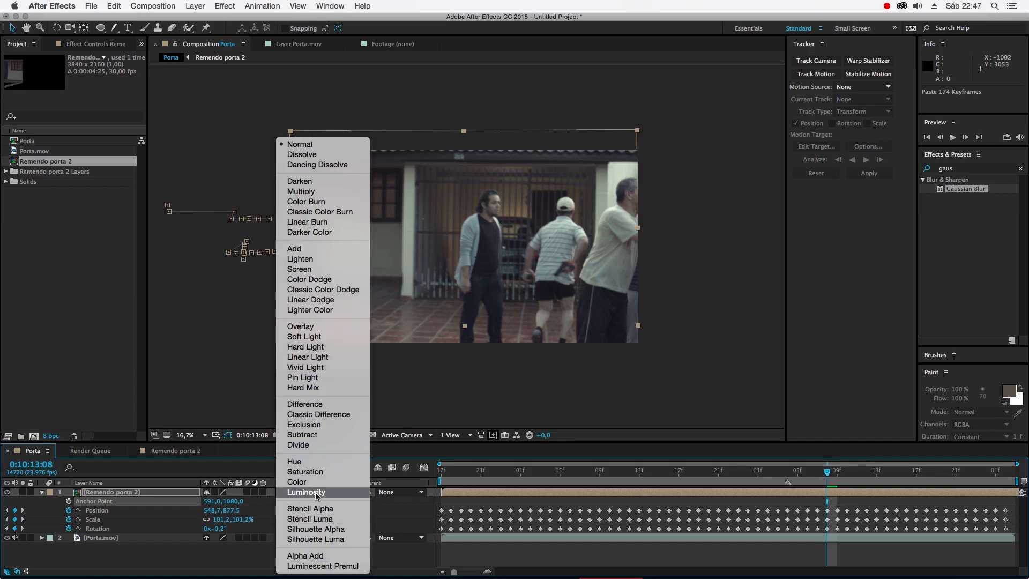
click(314, 404)
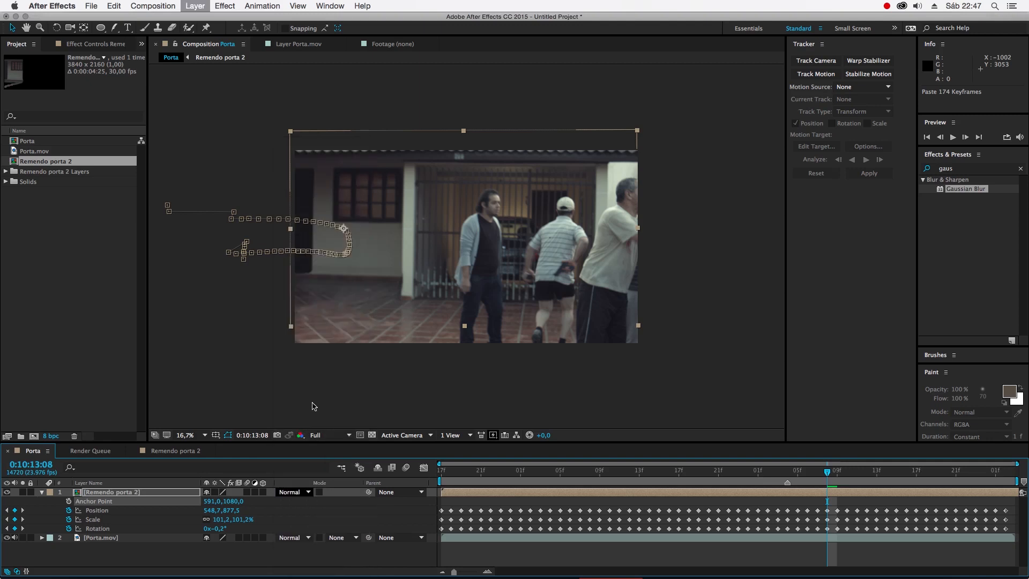
mouse_move(237, 505)
mouse_down()
mouse_move(202, 503)
mouse_move(216, 504)
mouse_up()
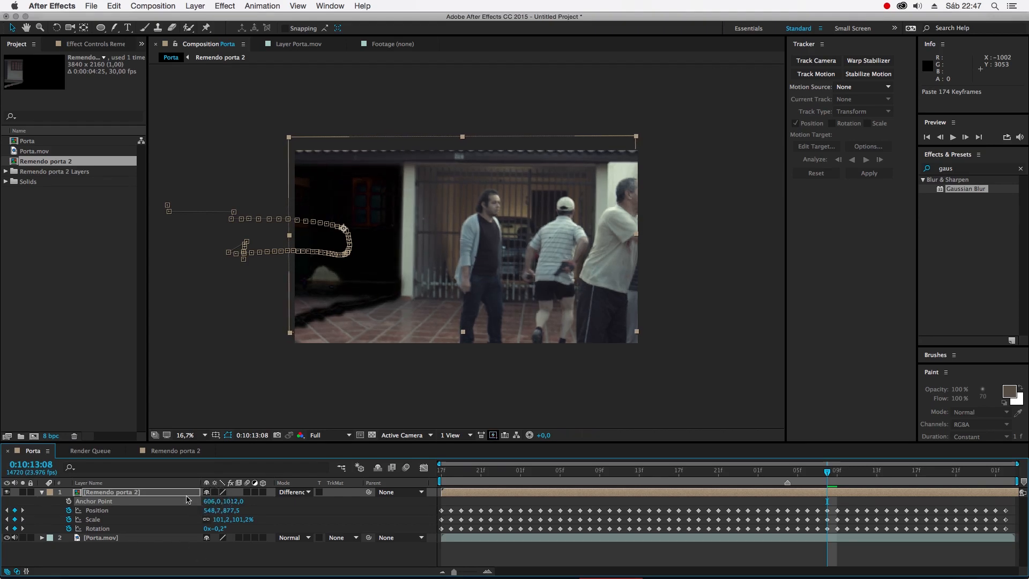
click(296, 492)
click(298, 143)
Fit the composition to the viewer, deselect the layer and play back the start of the tracked patch.
click(185, 435)
click(204, 351)
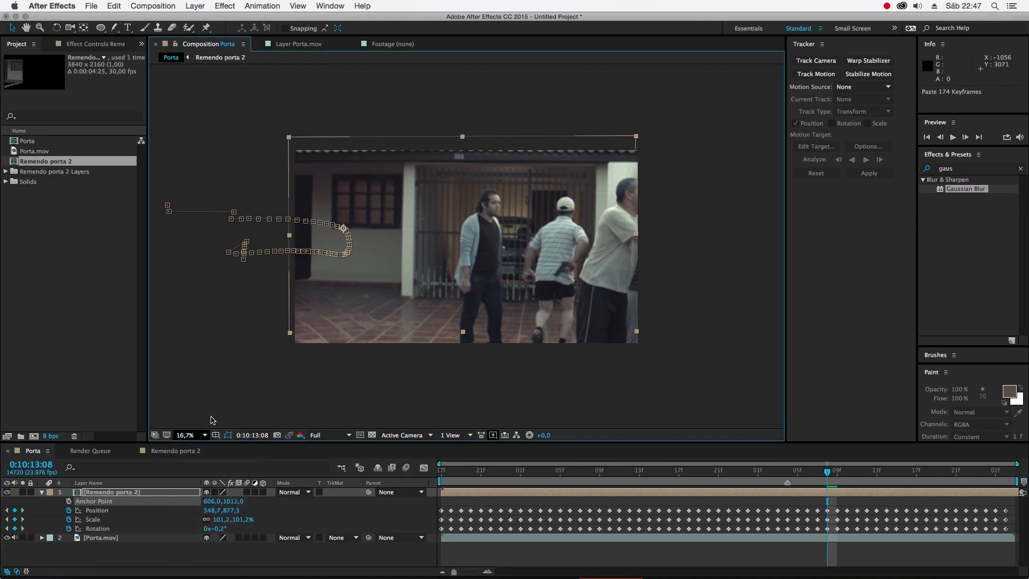
click(153, 560)
key(space)
key(space)
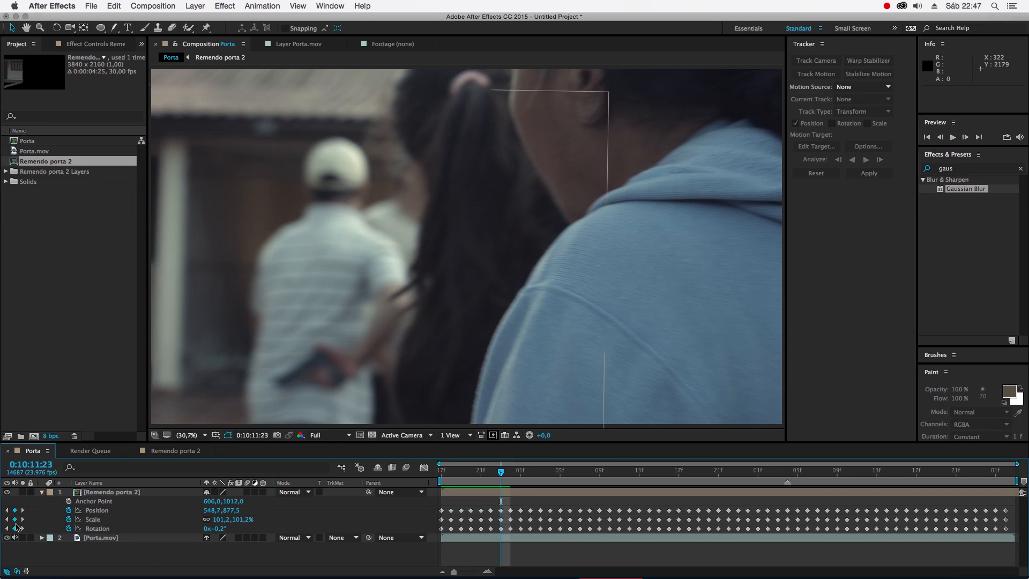
Trim the Remendo porta 2 layer and the work area to the range from 0:10:11:21 to 0:10:14:00.
drag(548, 473, 482, 494)
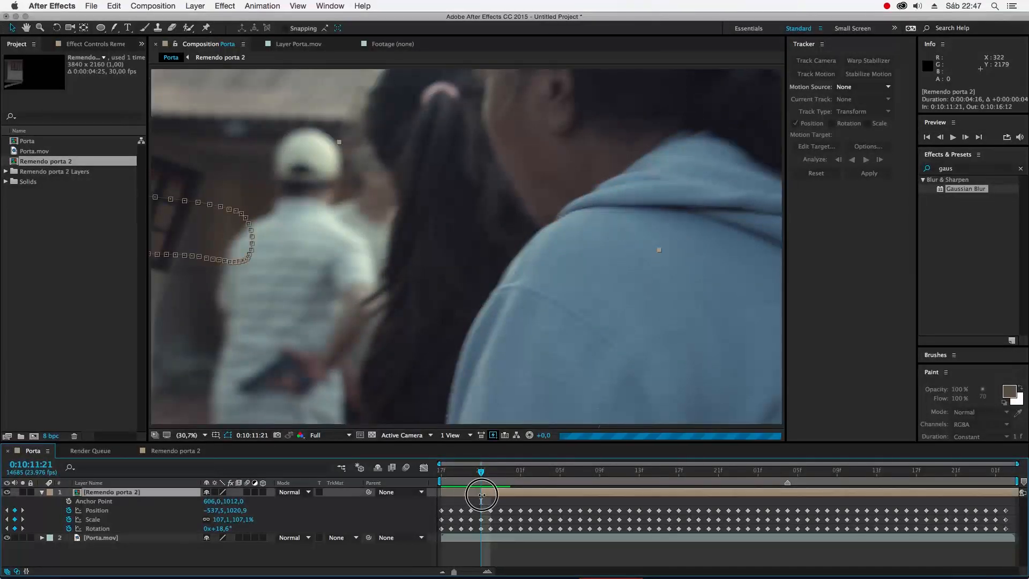
drag(823, 473, 981, 477)
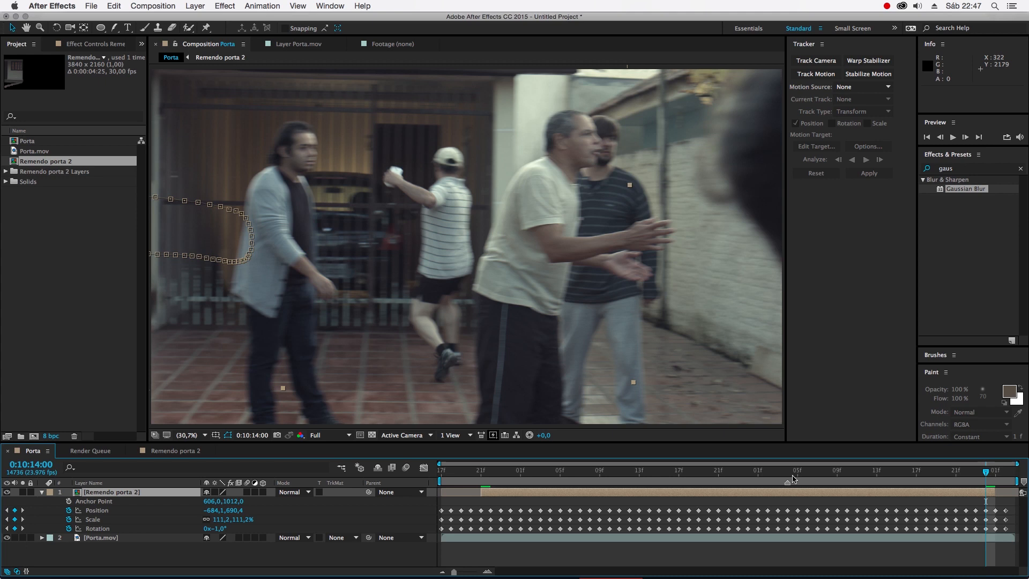
click(481, 475)
key(b)
click(199, 563)
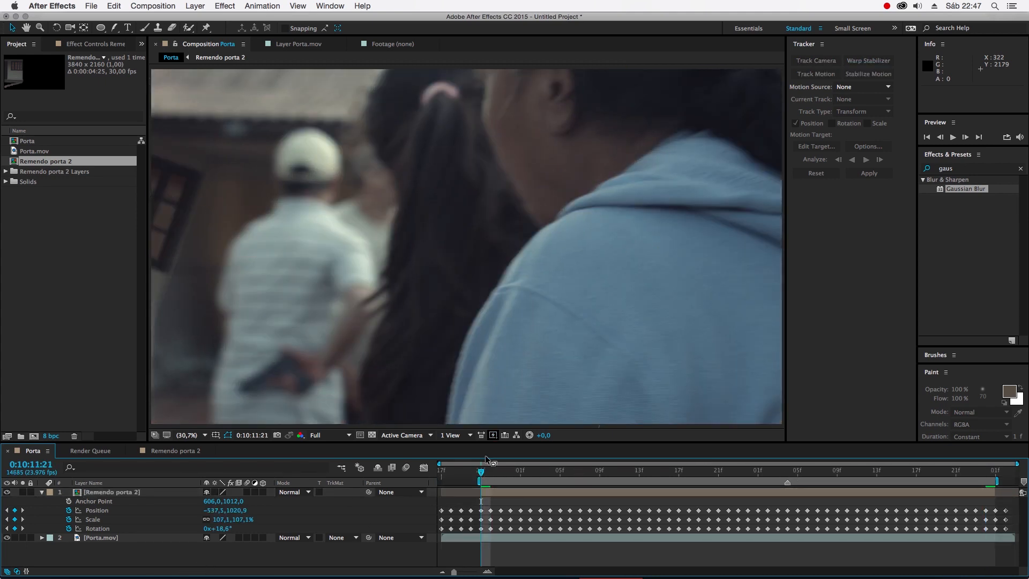
Move the start of the patch layer and work area to 0:10:11:22 and play the patched shot.
mouse_move(486, 472)
mouse_down()
mouse_move(495, 474)
mouse_move(481, 492)
mouse_move(492, 492)
mouse_move(483, 475)
mouse_move(491, 475)
mouse_up()
click(481, 475)
key(space)
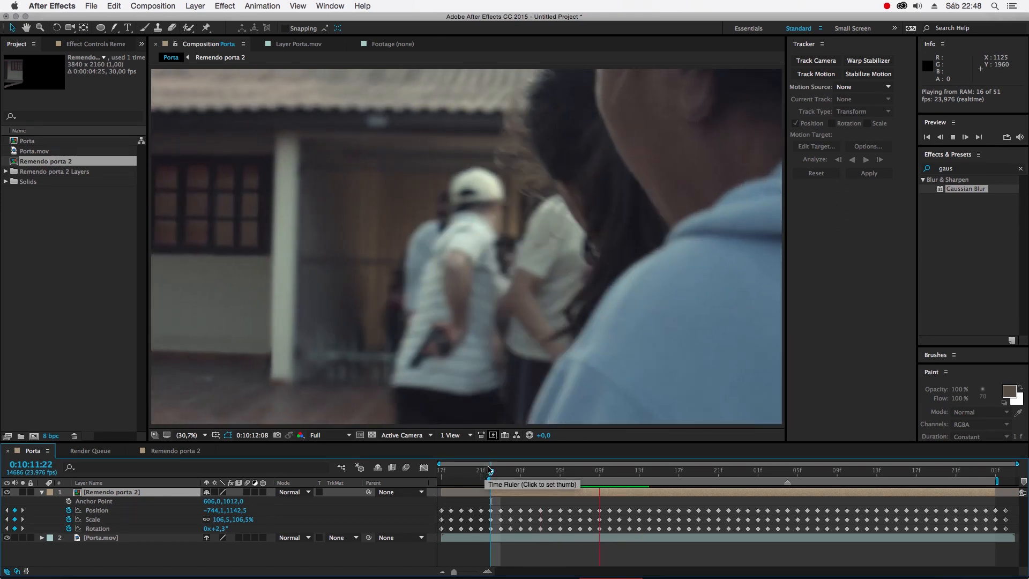
key(space)
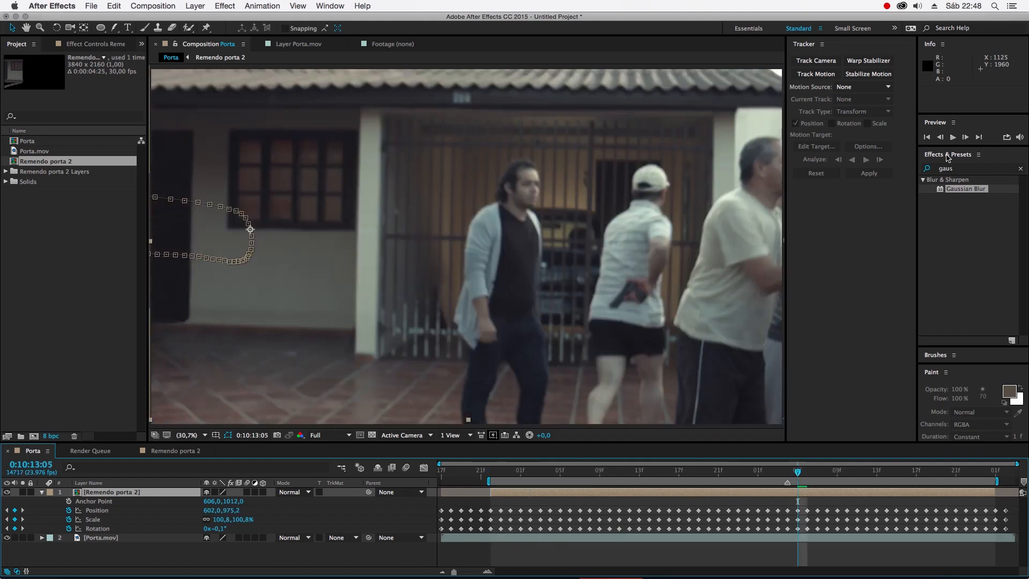
Expand the preview settings and set playback to skip 1 frame at Half resolution.
drag(949, 146, 947, 337)
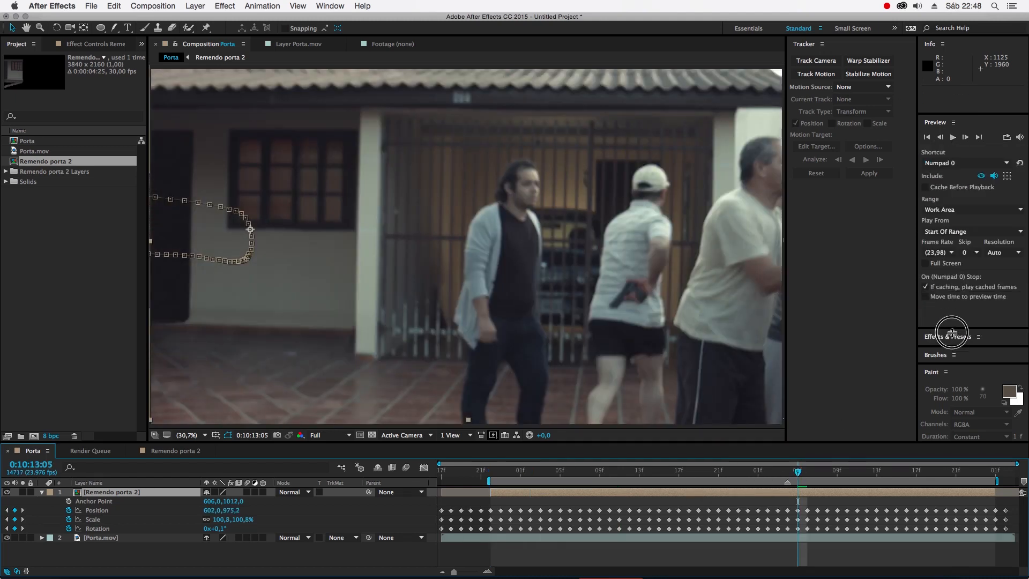
click(977, 253)
click(972, 273)
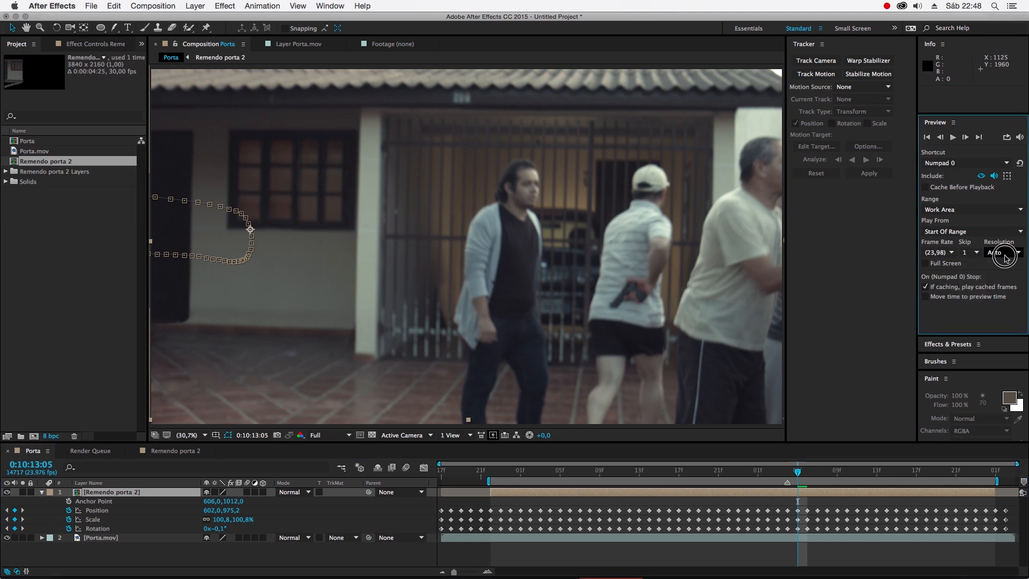
click(1002, 252)
click(962, 290)
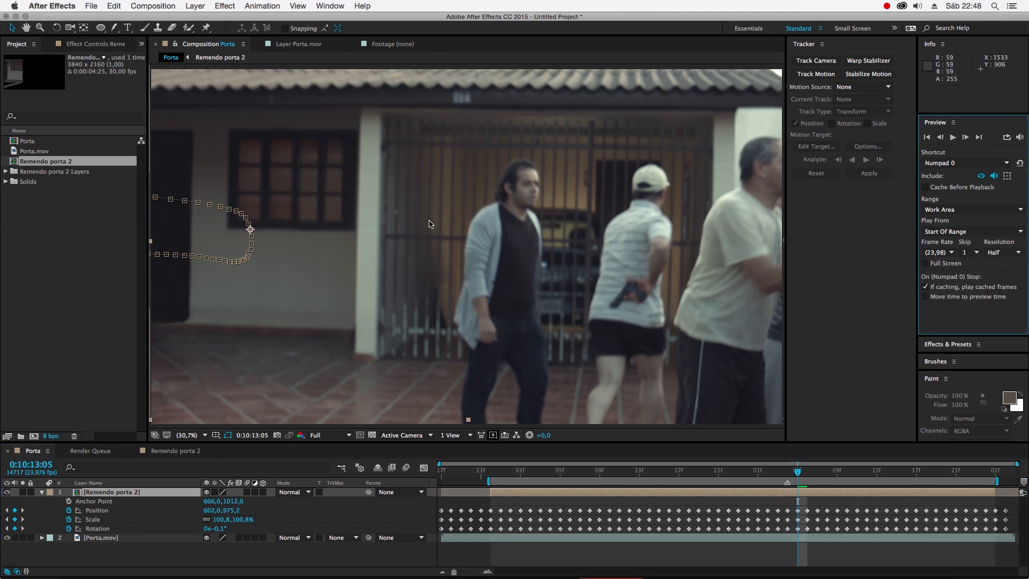
Purge all memory and play the work area again with the reduced preview settings.
click(154, 8)
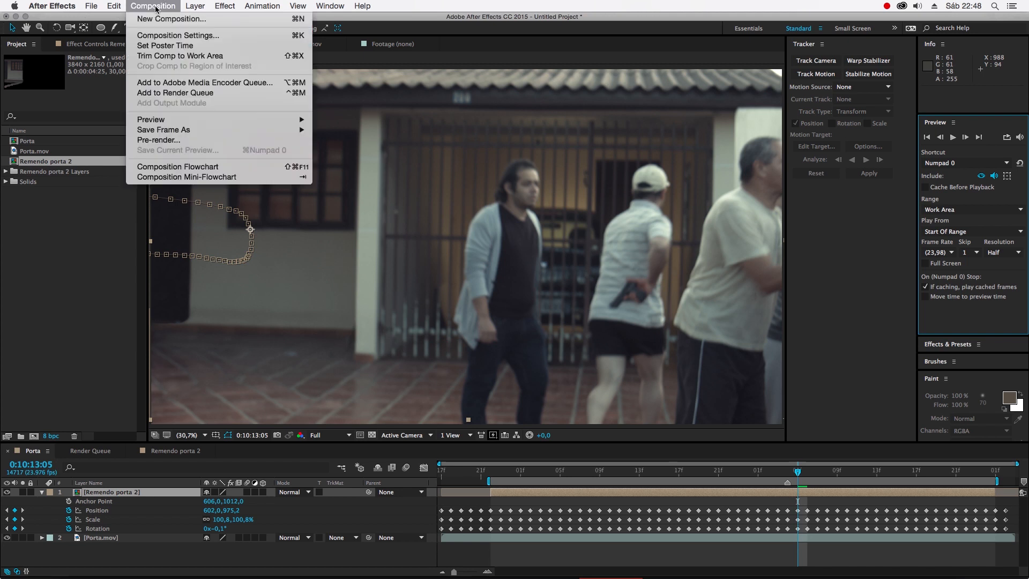
mouse_move(108, 7)
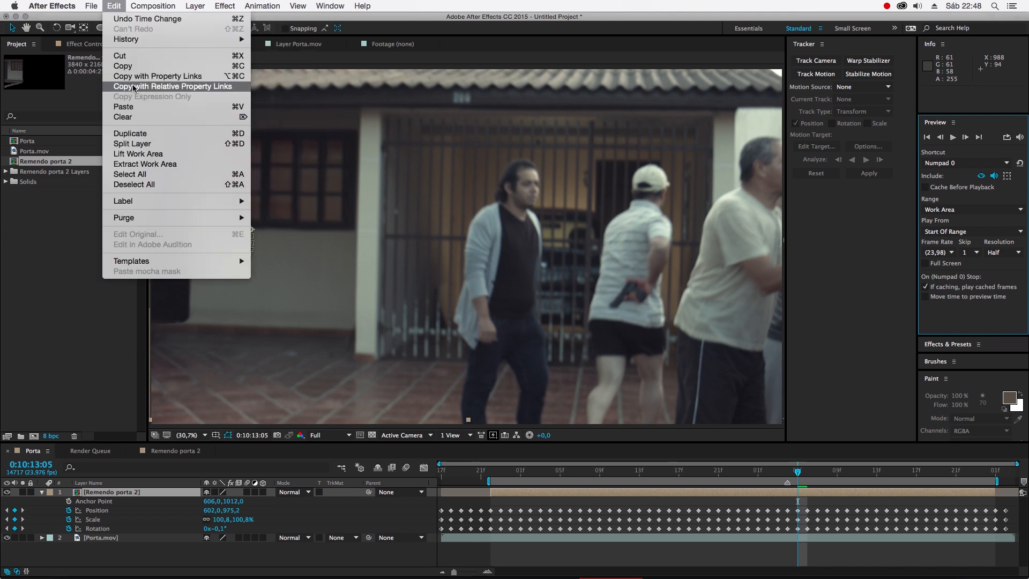
mouse_move(170, 222)
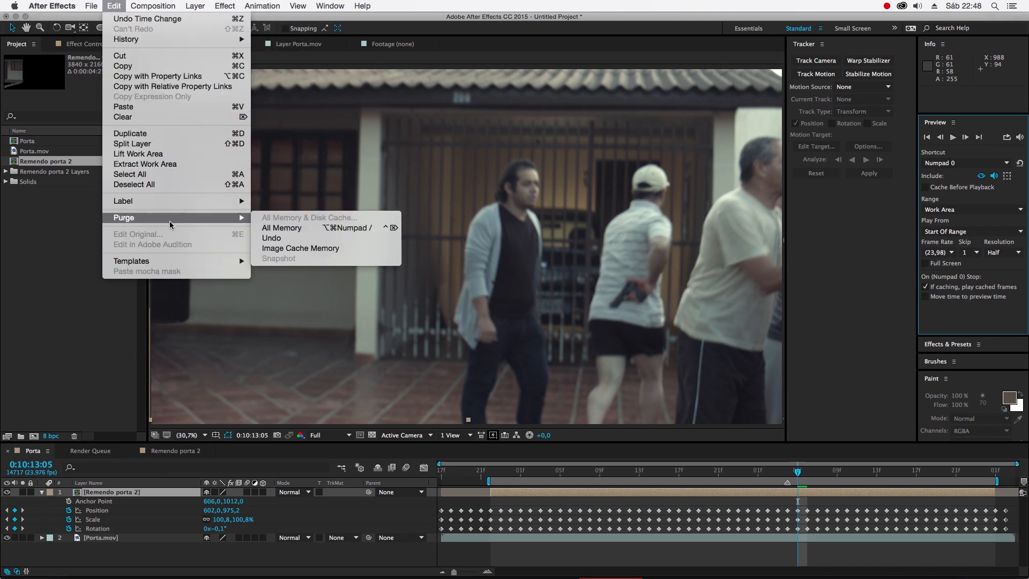
click(284, 228)
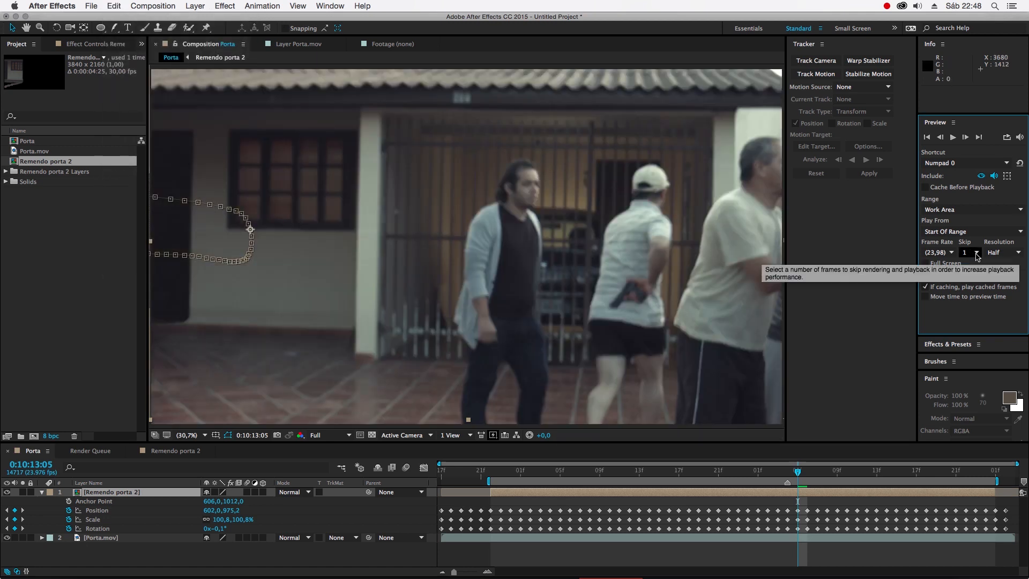
key(space)
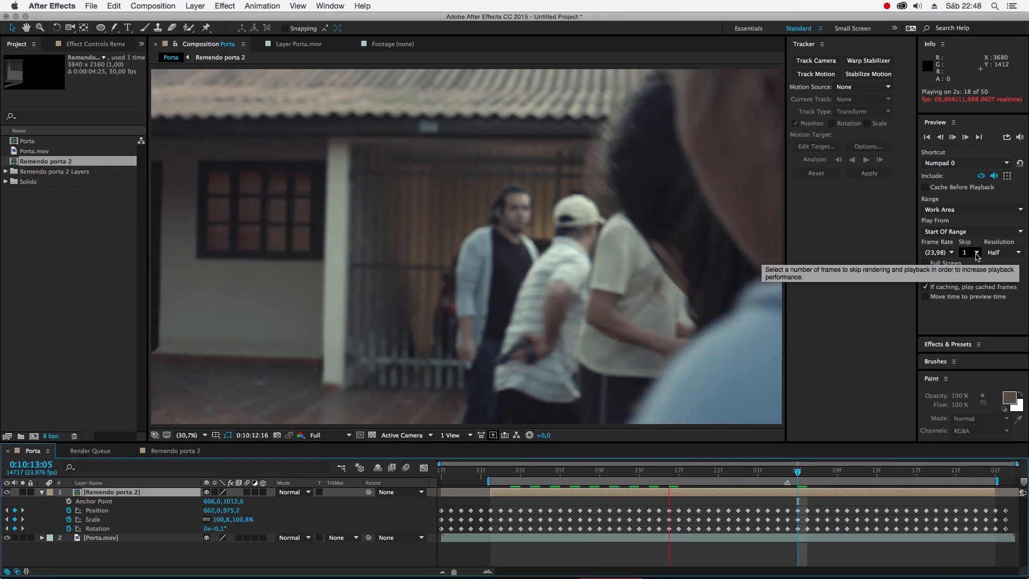